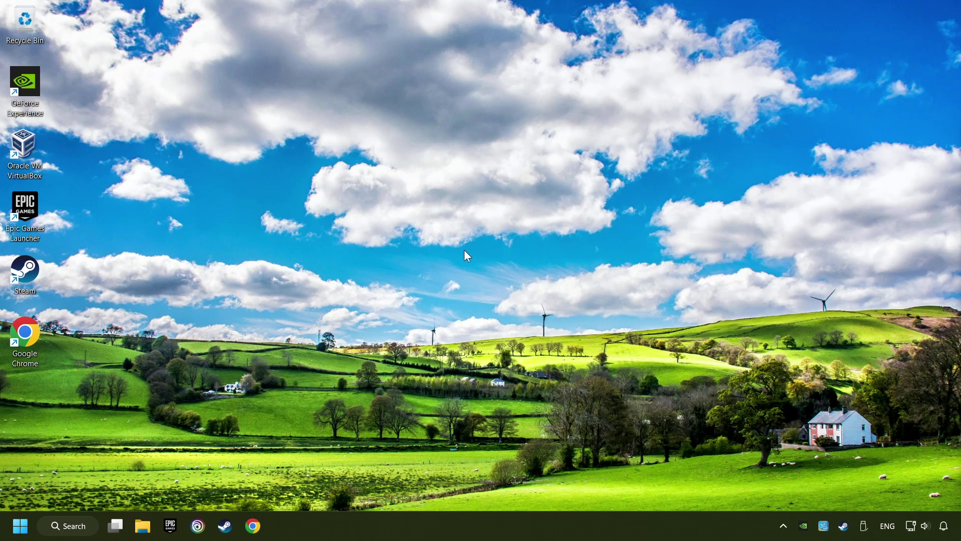
Step: Search Windows for 'device manager' and open Device Manager from the results
{"action": "left_click", "coordinate": [68, 525]}
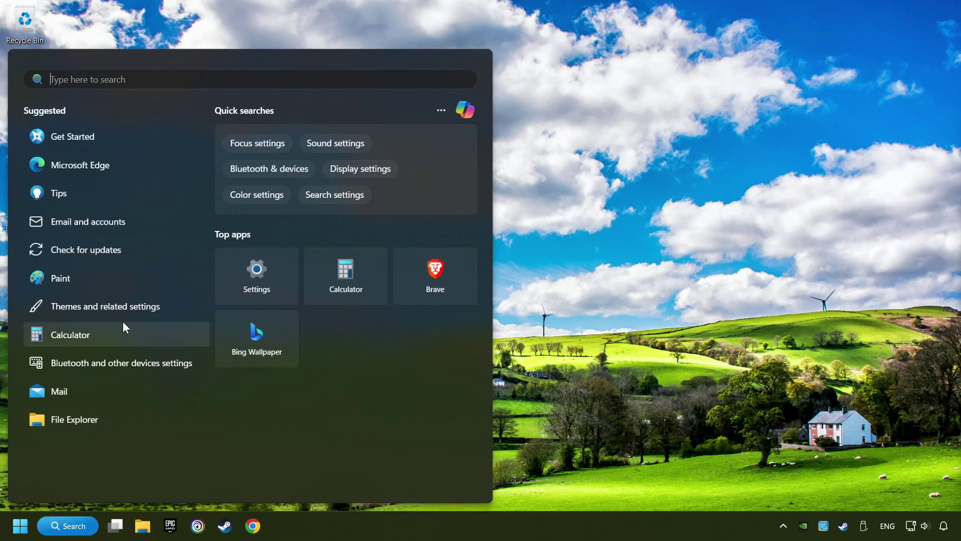
{"action": "type", "text": "device manager"}
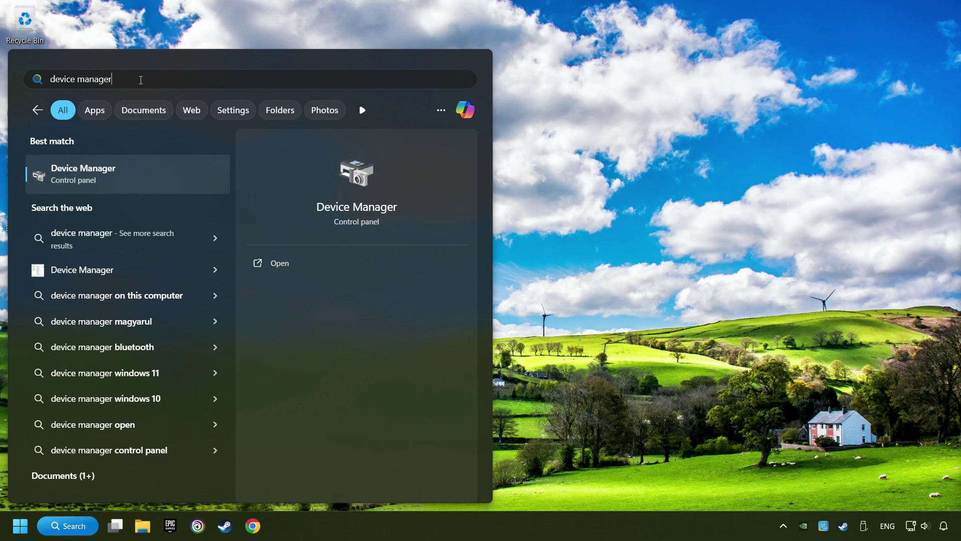
{"action": "left_click", "coordinate": [198, 173]}
Step: Disable the Xbox 360 Controller for Windows under Xbox 360 Peripherals, then re-enable it
{"action": "left_click_drag", "start_coordinate": [201, 40], "coordinate": [373, 98]}
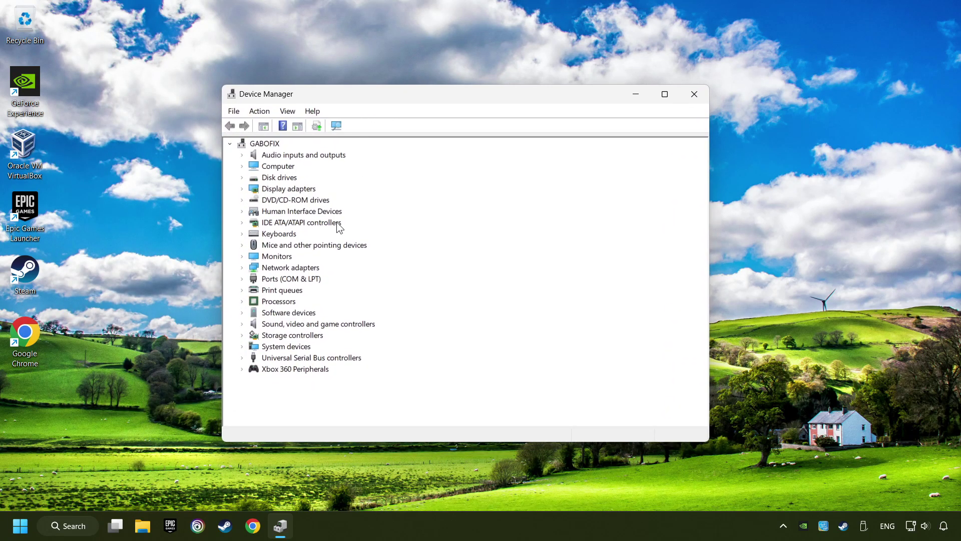
{"action": "left_click", "coordinate": [281, 369]}
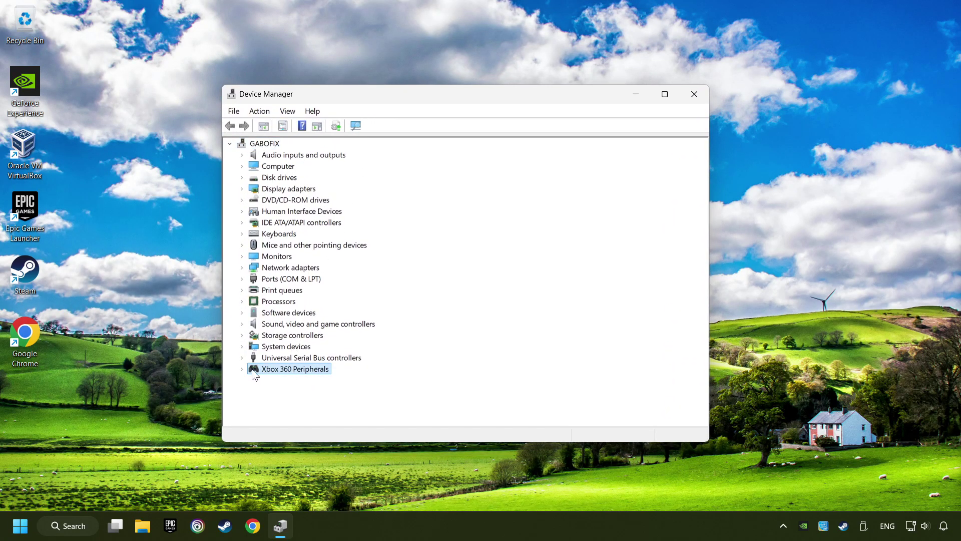
{"action": "left_click", "coordinate": [242, 369]}
{"action": "left_click", "coordinate": [350, 381]}
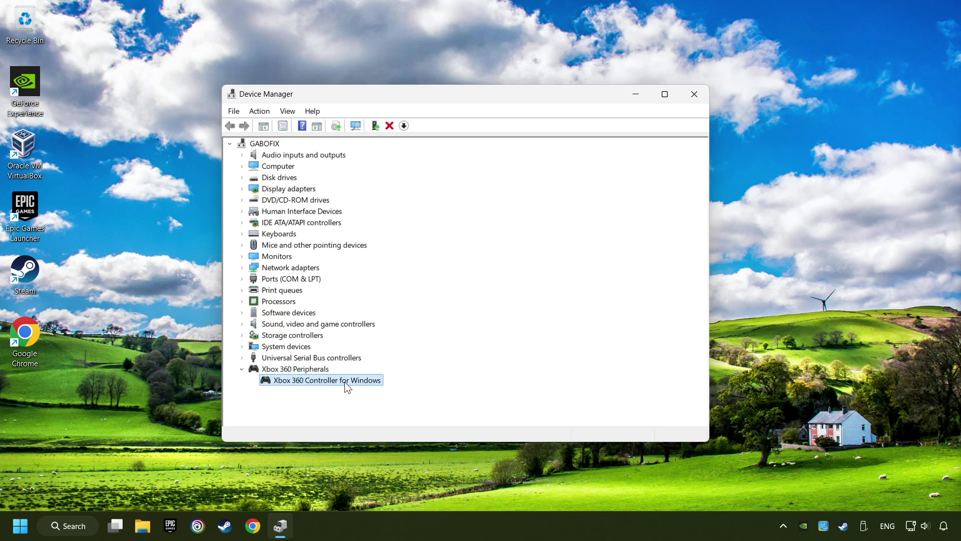
{"action": "right_click", "coordinate": [338, 381]}
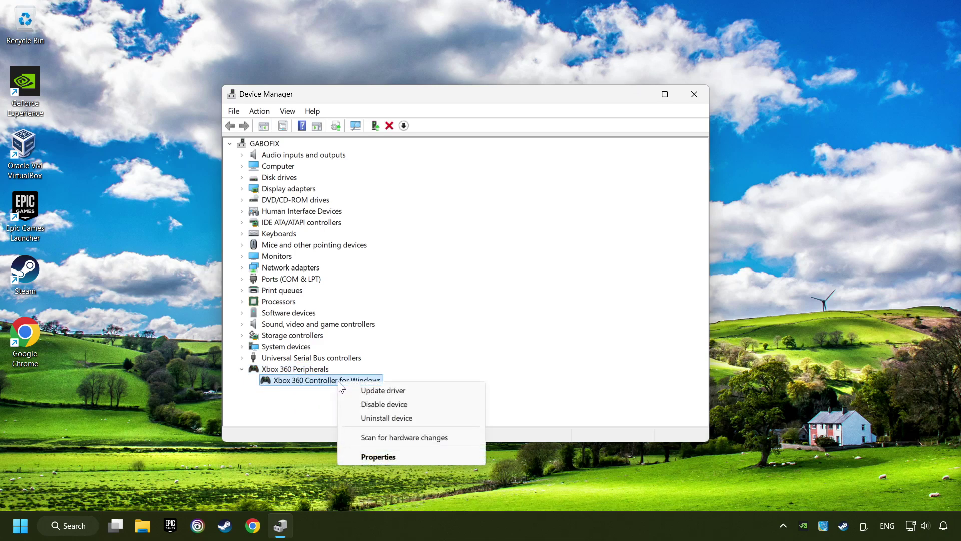
{"action": "left_click", "coordinate": [384, 404]}
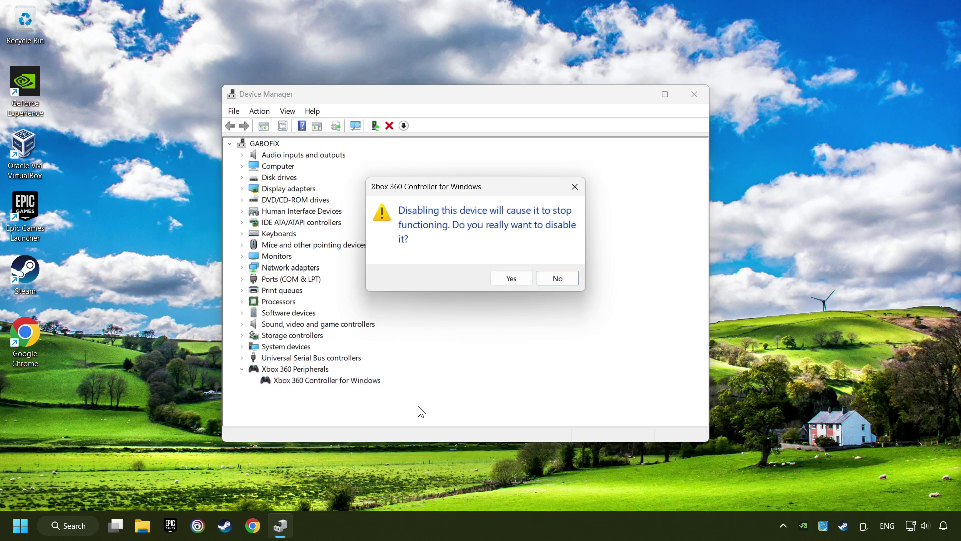
{"action": "left_click", "coordinate": [516, 282]}
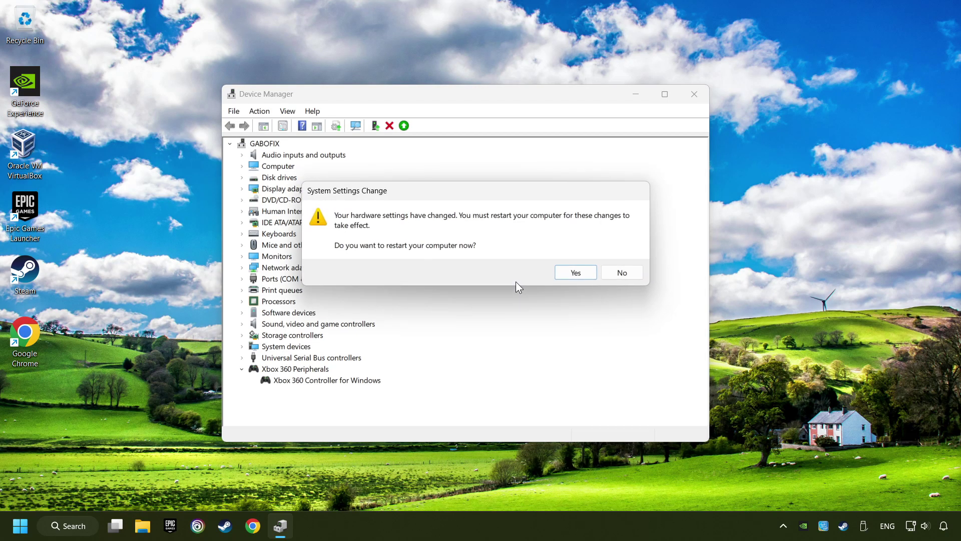
{"action": "left_click", "coordinate": [579, 277]}
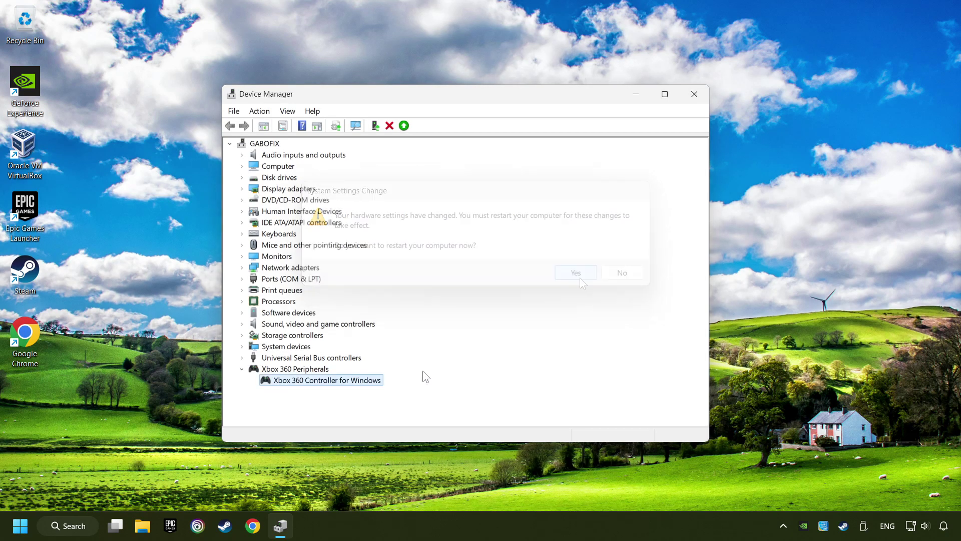
{"action": "right_click", "coordinate": [340, 382]}
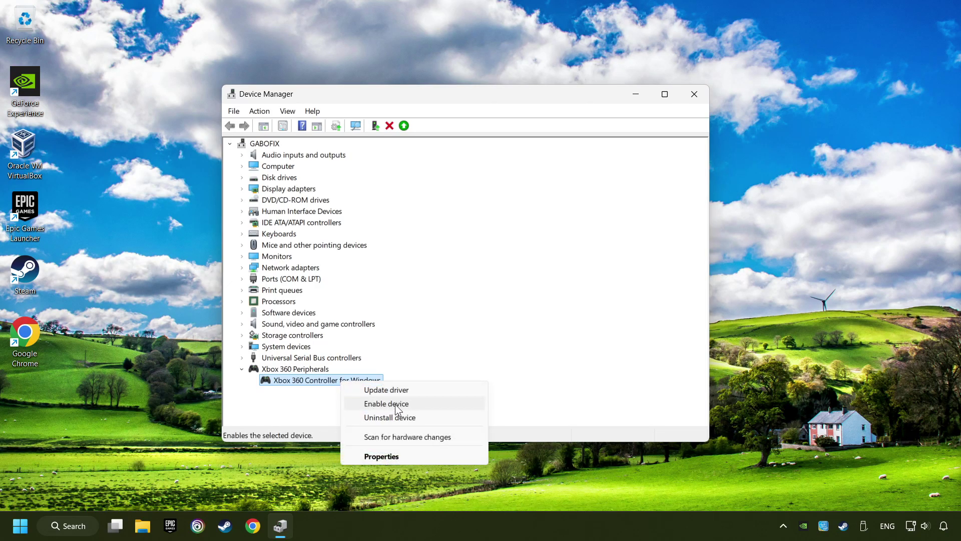
{"action": "left_click", "coordinate": [396, 405]}
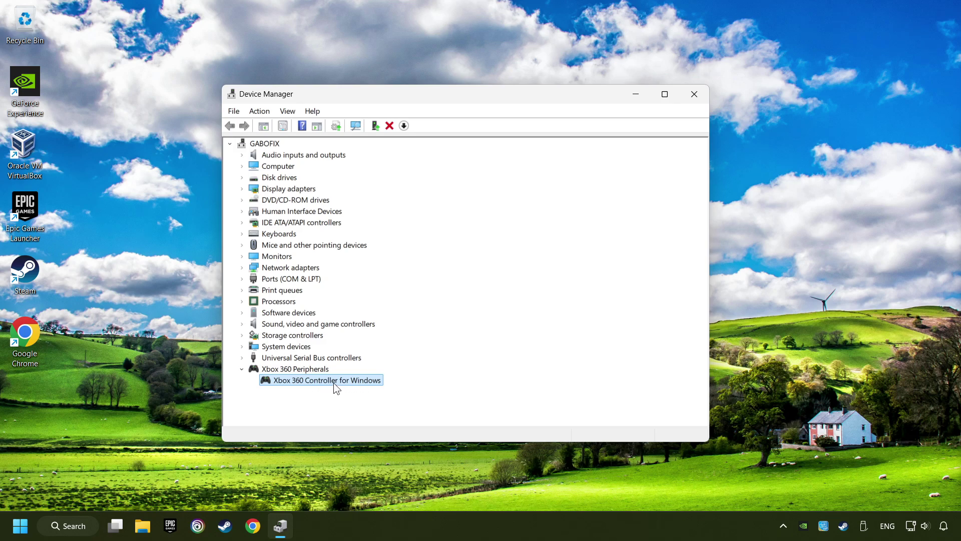
Step: Reinstall the Xbox 360 Controller for Windows driver, picking it from the compatible driver list
{"action": "right_click", "coordinate": [345, 381]}
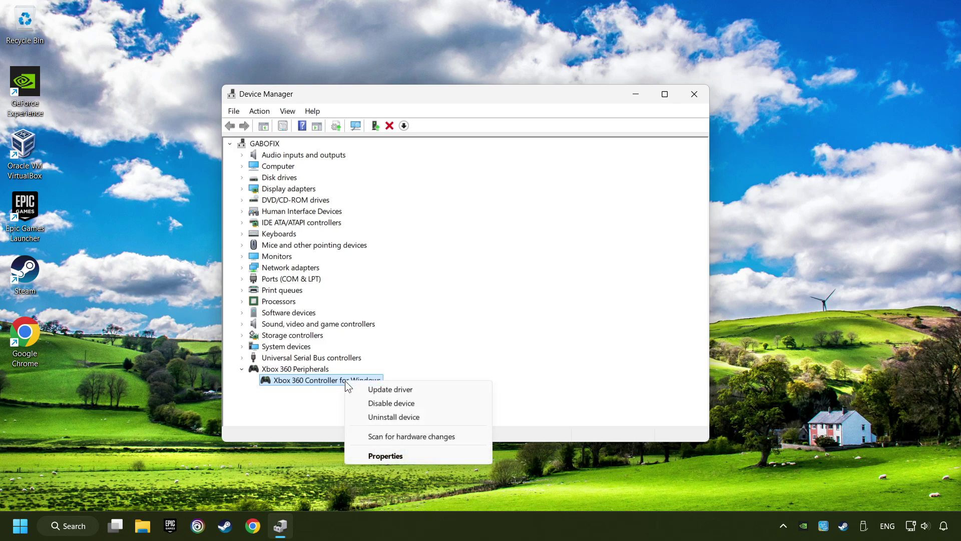
{"action": "left_click", "coordinate": [401, 389]}
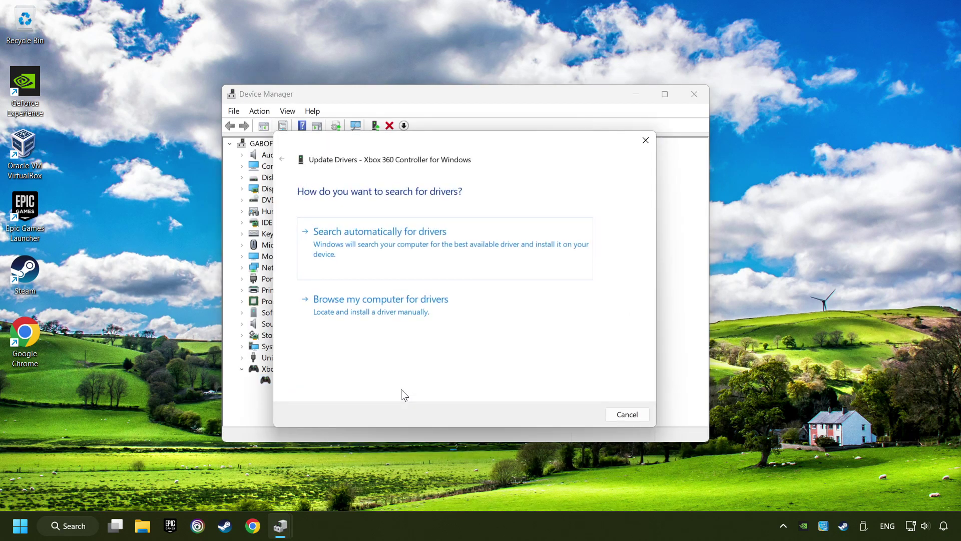
{"action": "left_click", "coordinate": [405, 310]}
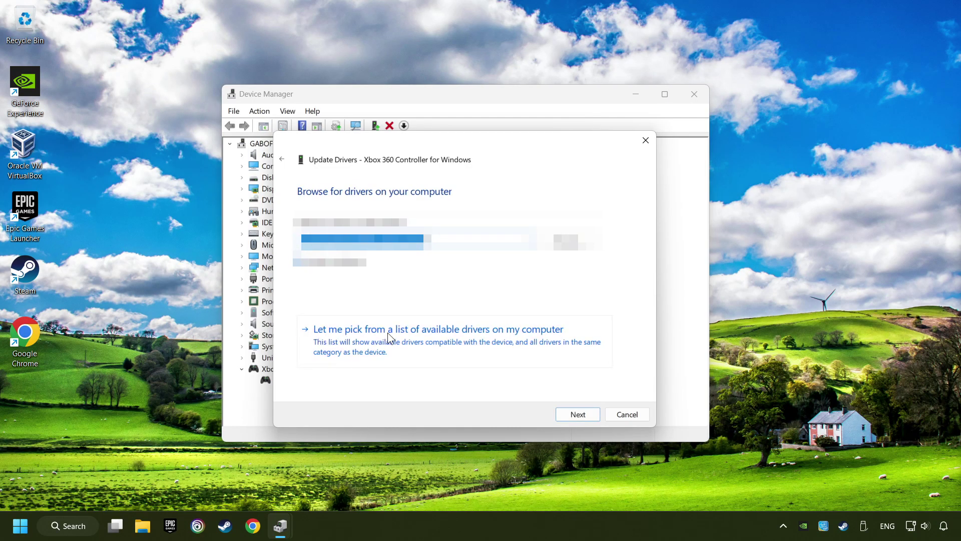
{"action": "left_click", "coordinate": [427, 340]}
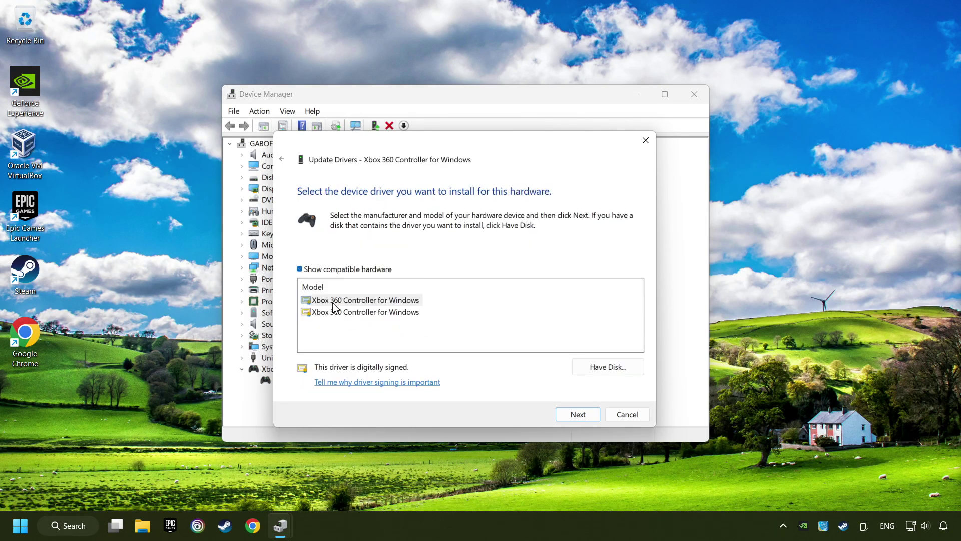
{"action": "left_click", "coordinate": [334, 300]}
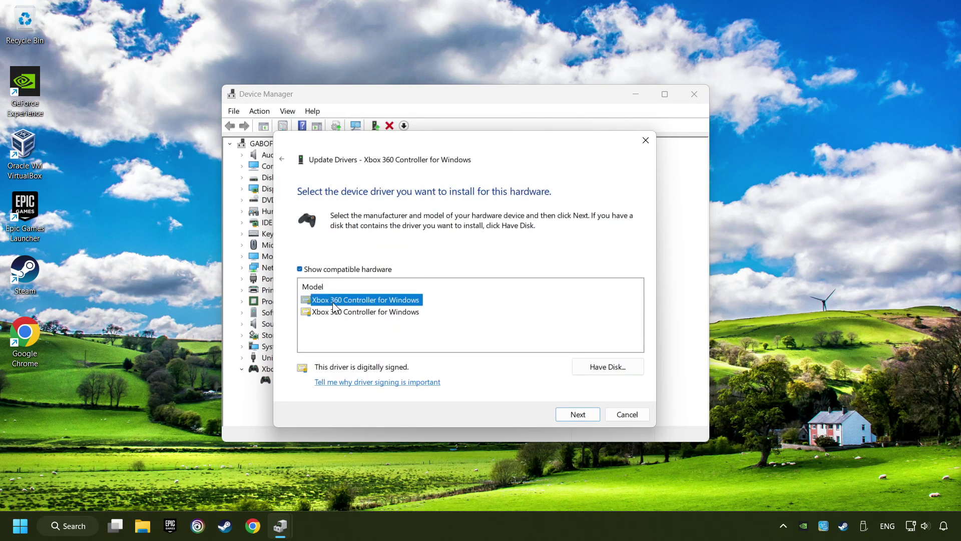
{"action": "left_click", "coordinate": [577, 417]}
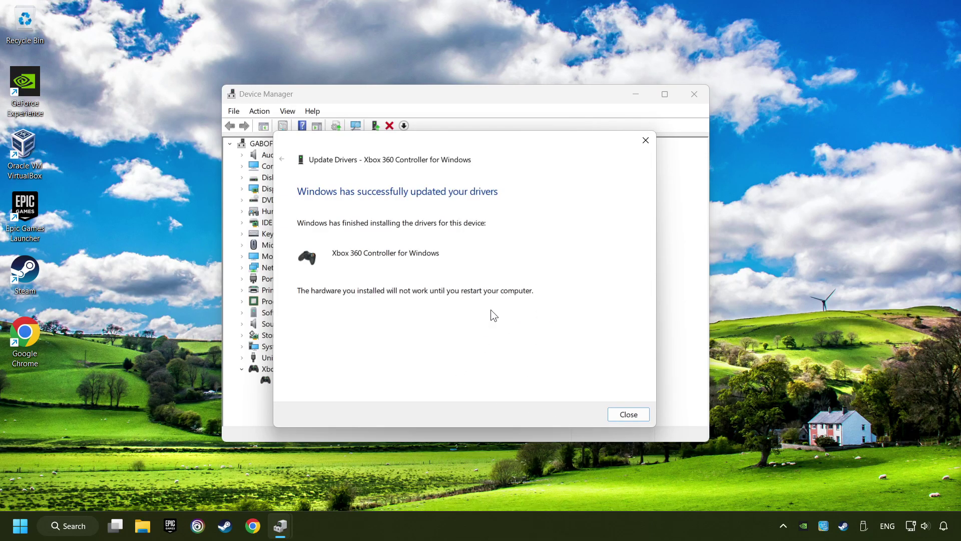
{"action": "left_click", "coordinate": [629, 416]}
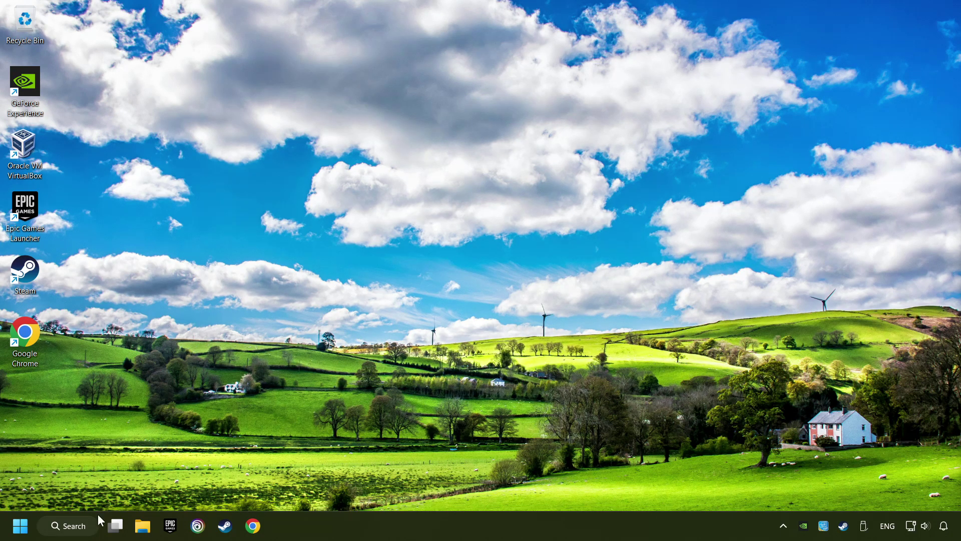
Step: Reopen Device Manager through a 'device manager' search and centre its window
{"action": "left_click", "coordinate": [76, 529]}
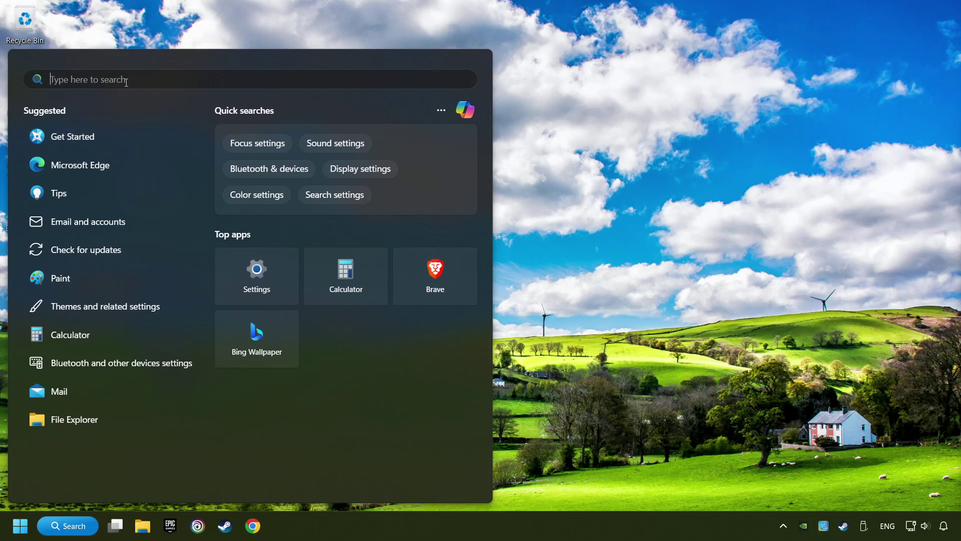
{"action": "type", "text": "device manager"}
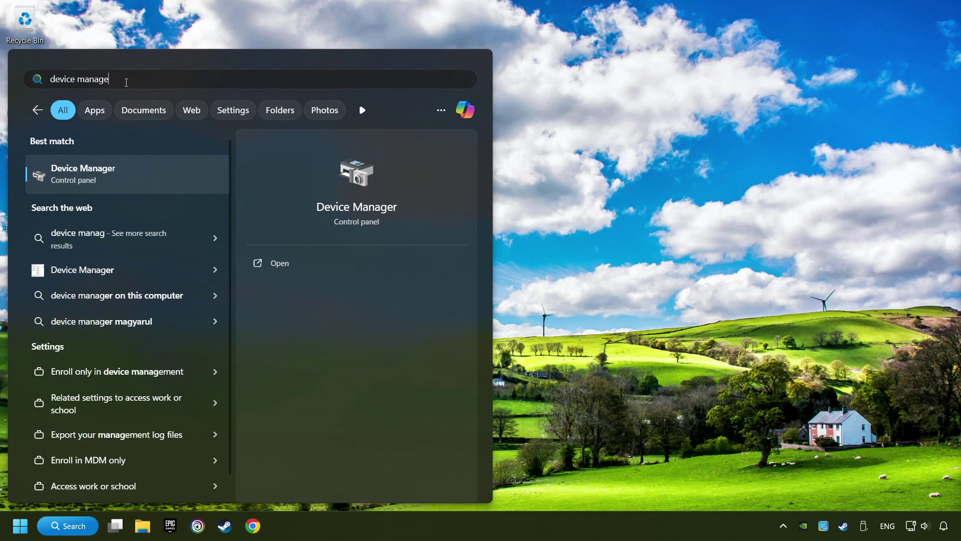
{"action": "left_click", "coordinate": [172, 179]}
{"action": "left_click_drag", "start_coordinate": [202, 40], "coordinate": [390, 98]}
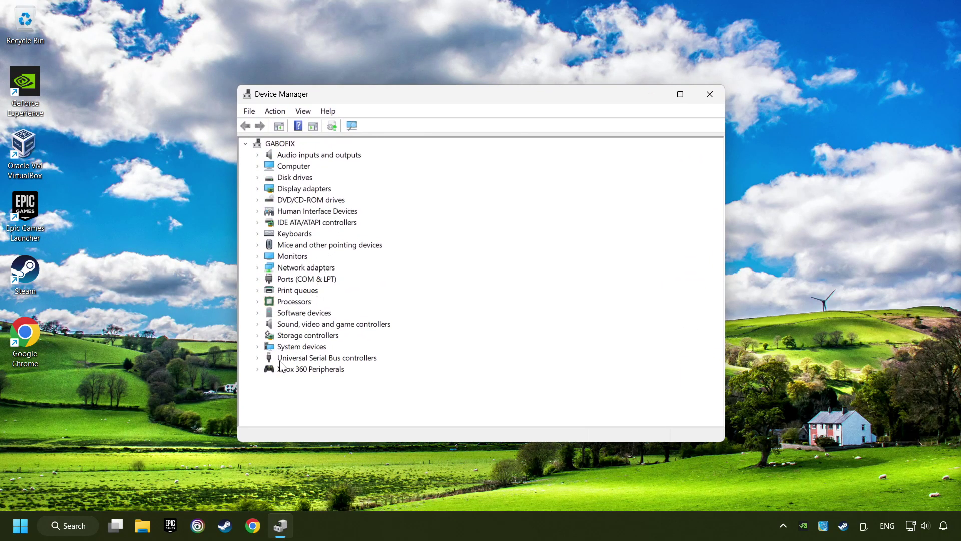
Step: Untick 'Allow the computer to turn off this device' for the first Generic USB Hub
{"action": "left_click", "coordinate": [300, 359]}
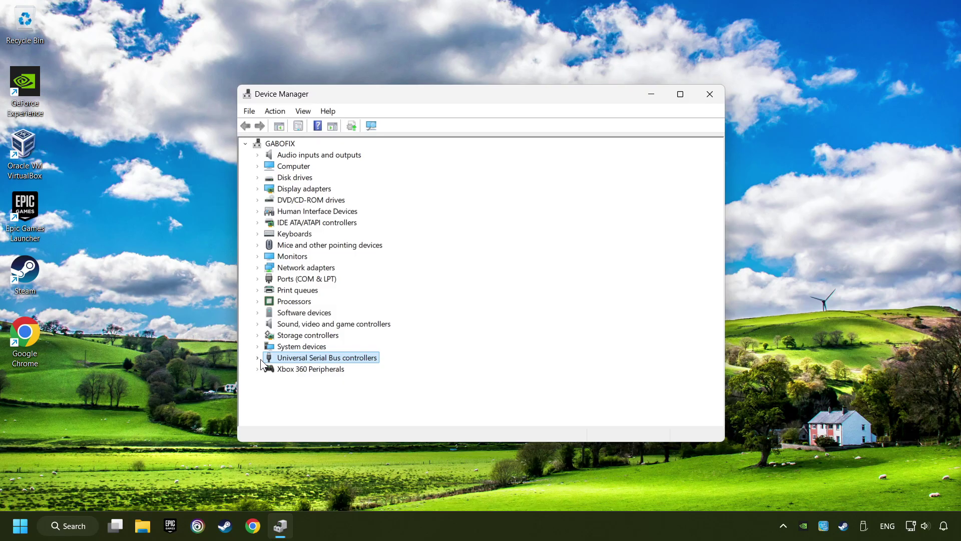
{"action": "left_click", "coordinate": [259, 358]}
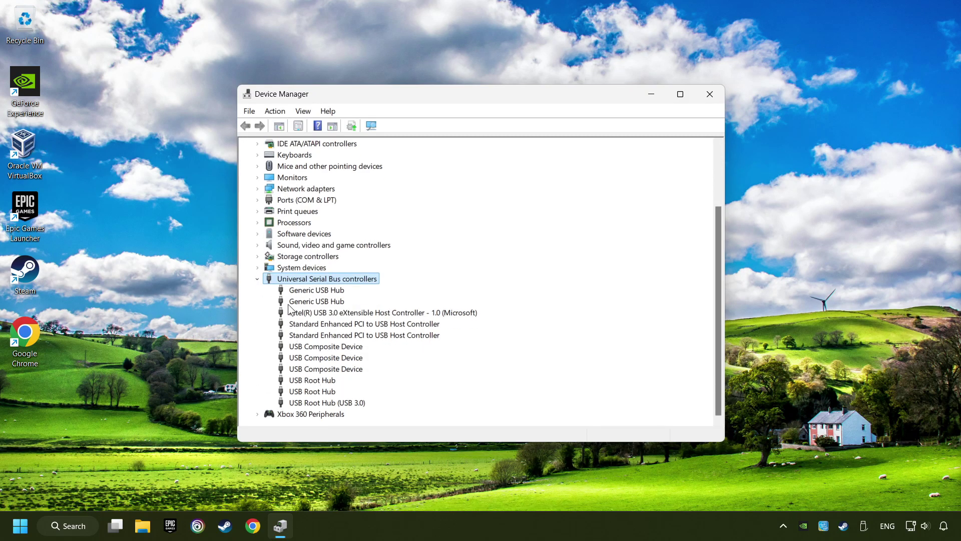
{"action": "left_click", "coordinate": [292, 292]}
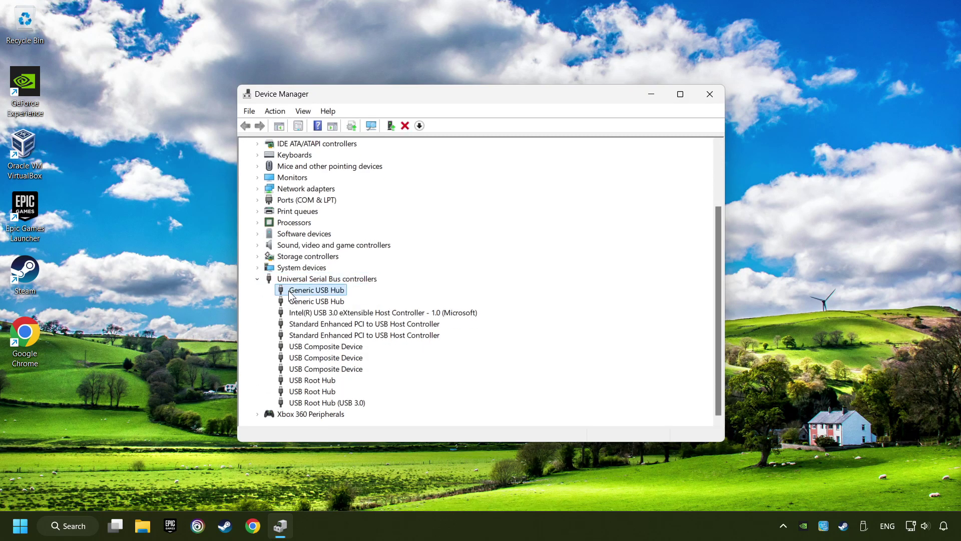
{"action": "right_click", "coordinate": [345, 290]}
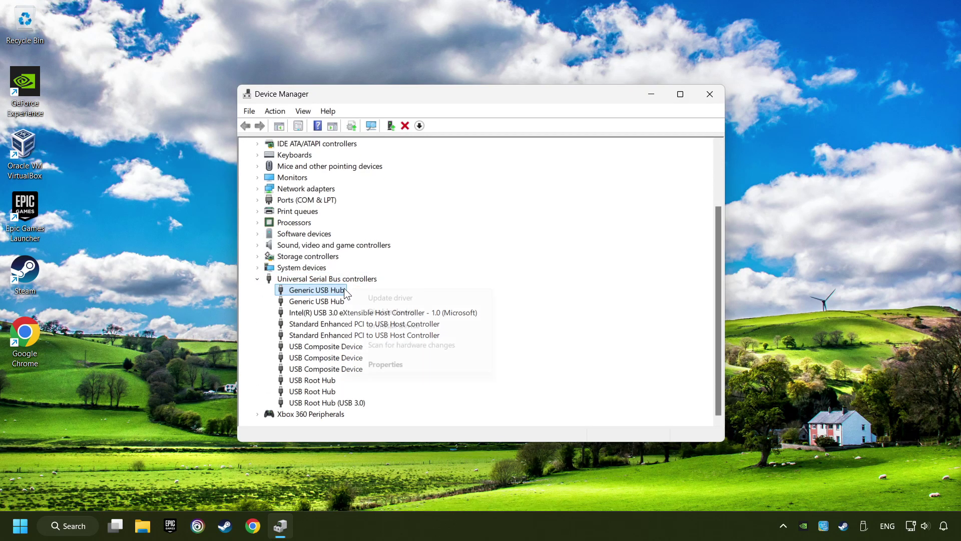
{"action": "left_click", "coordinate": [402, 363]}
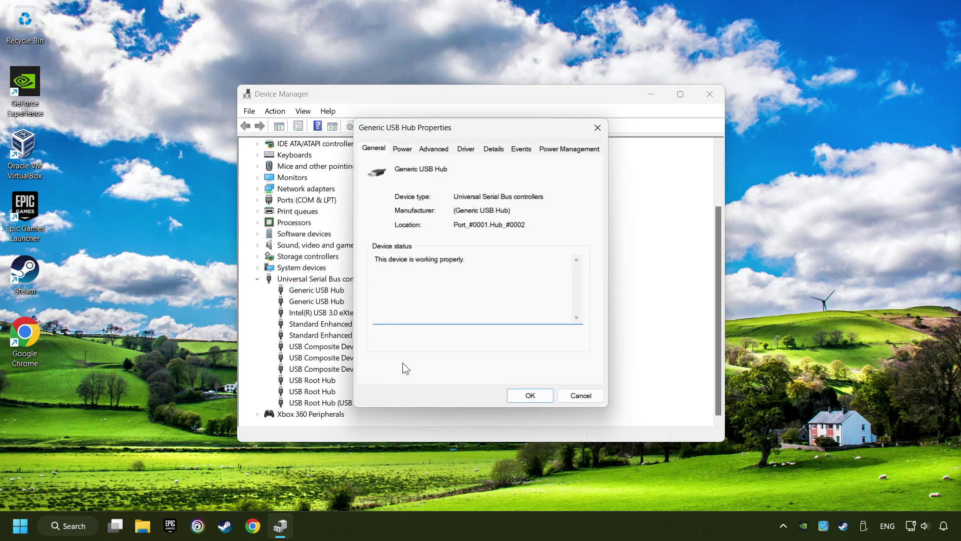
{"action": "left_click", "coordinate": [578, 150]}
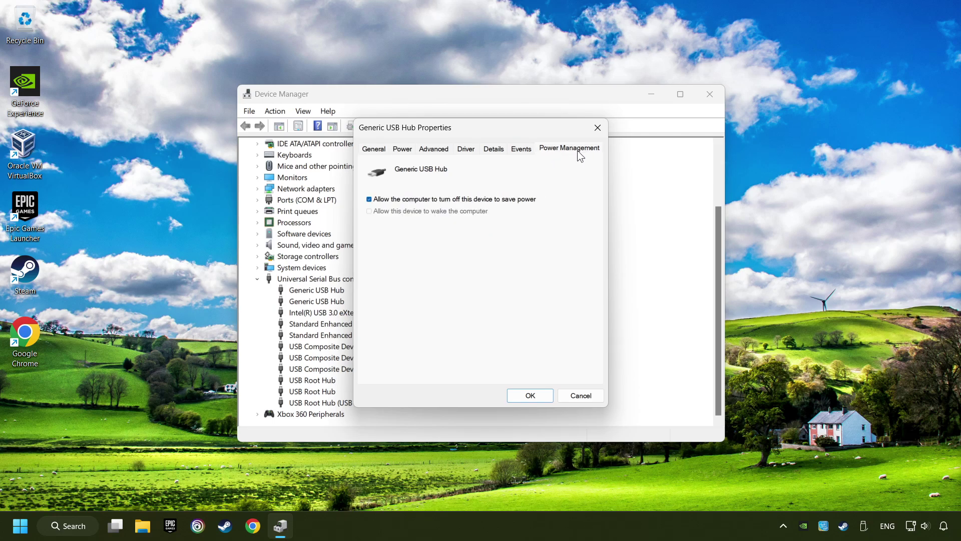
{"action": "left_click", "coordinate": [369, 199]}
{"action": "left_click", "coordinate": [536, 396]}
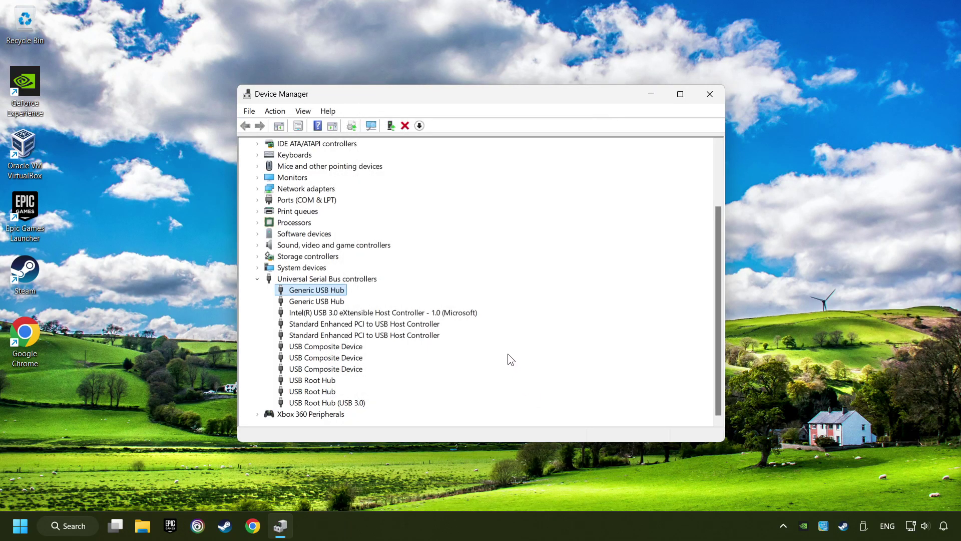
Step: Close Device Manager and open 'Set up USB game controllers' via a 'controllers' search
{"action": "left_click", "coordinate": [711, 96]}
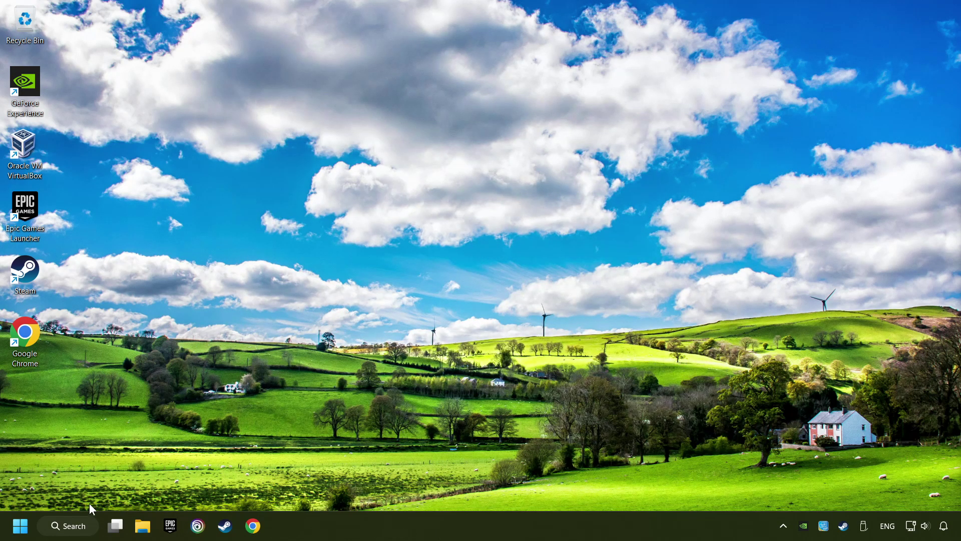
{"action": "left_click", "coordinate": [81, 527]}
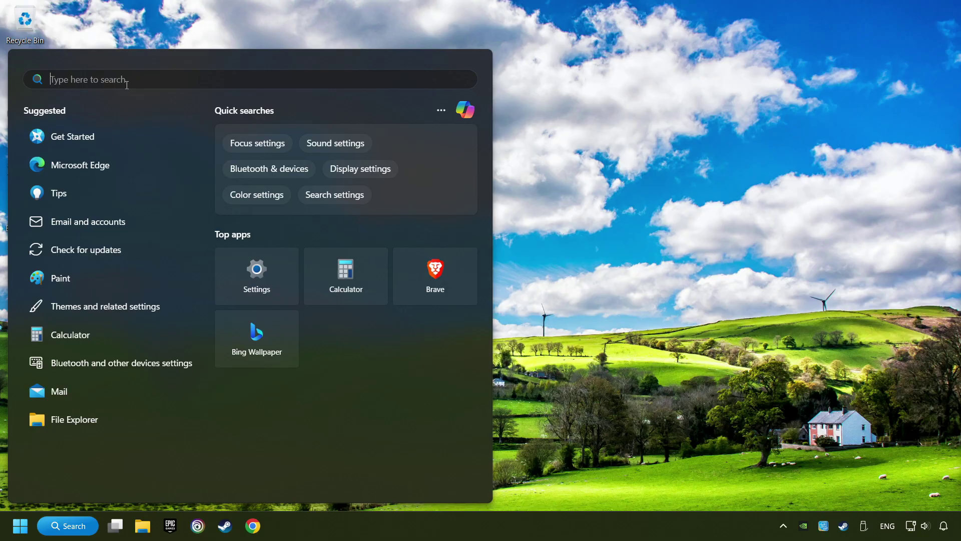
{"action": "type", "text": "controllers"}
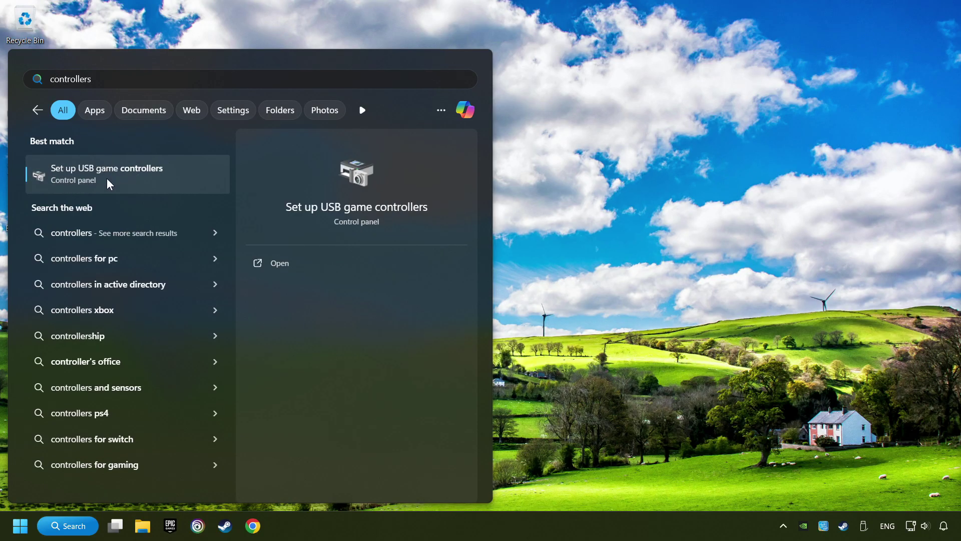
{"action": "left_click", "coordinate": [182, 178]}
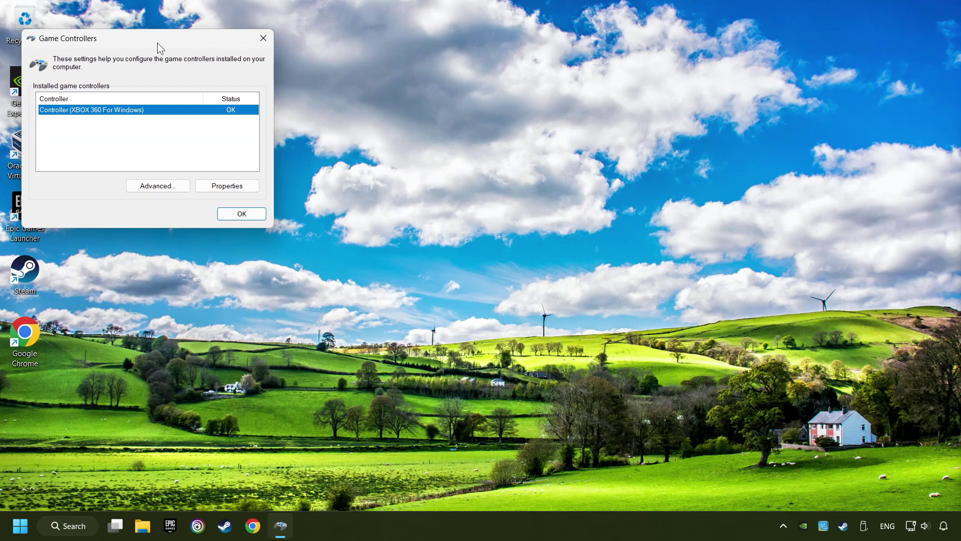
Step: In the XBOX 360 controller's properties Settings, reset the calibration to default
{"action": "left_click_drag", "start_coordinate": [157, 41], "coordinate": [483, 168]}
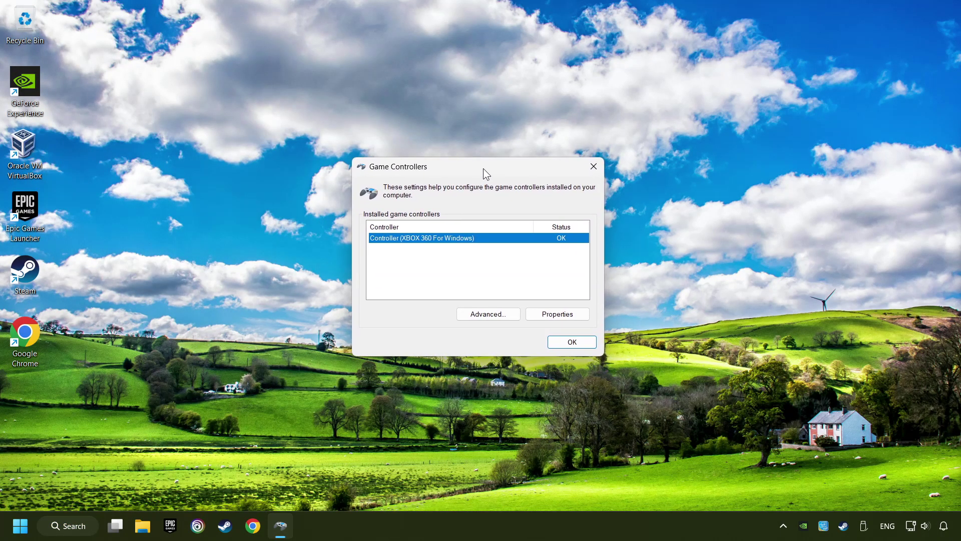
{"action": "left_click", "coordinate": [558, 316]}
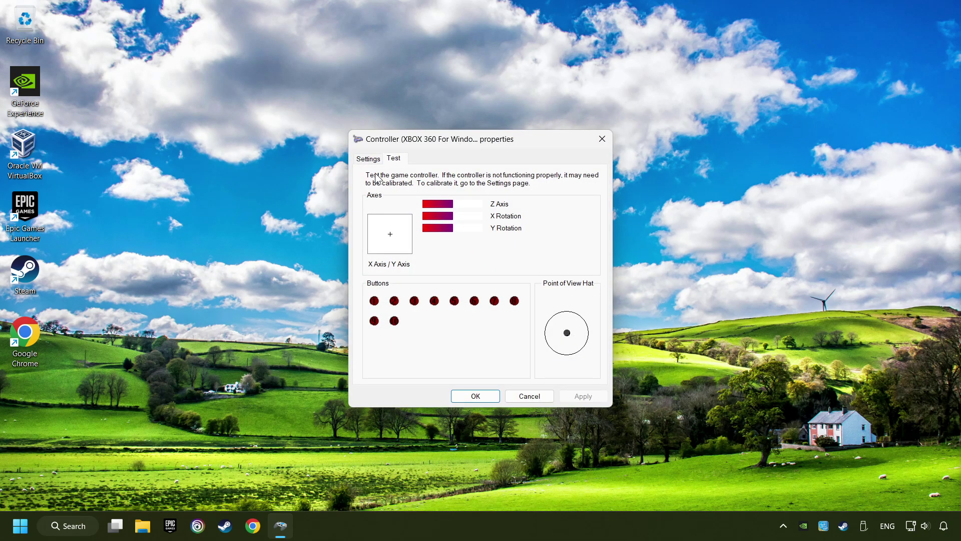
{"action": "left_click", "coordinate": [369, 159]}
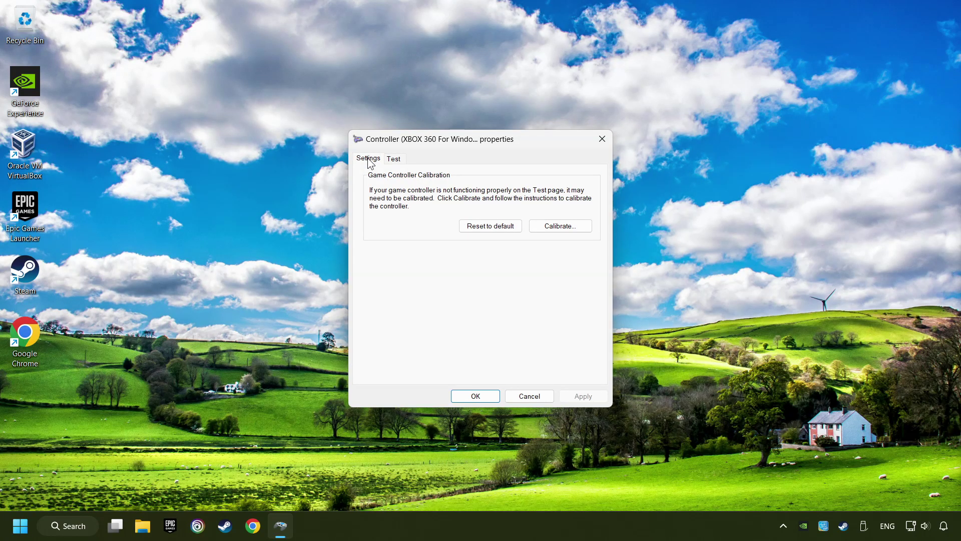
{"action": "left_click", "coordinate": [481, 231]}
Step: Run the calibration wizard through center point, Z axis, X and Y rotation, and finish
{"action": "left_click", "coordinate": [563, 229]}
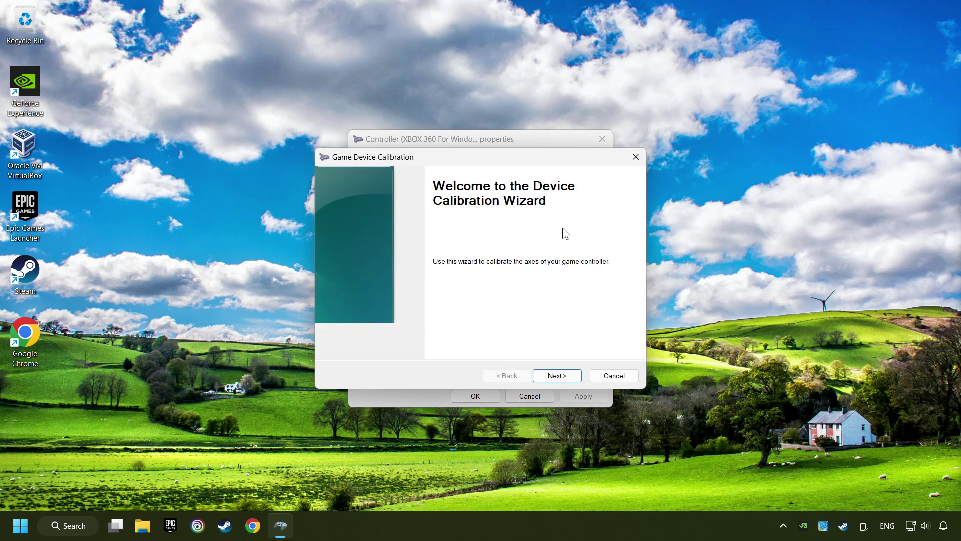
{"action": "left_click", "coordinate": [560, 376]}
{"action": "left_click", "coordinate": [561, 378]}
{"action": "left_click", "coordinate": [562, 378]}
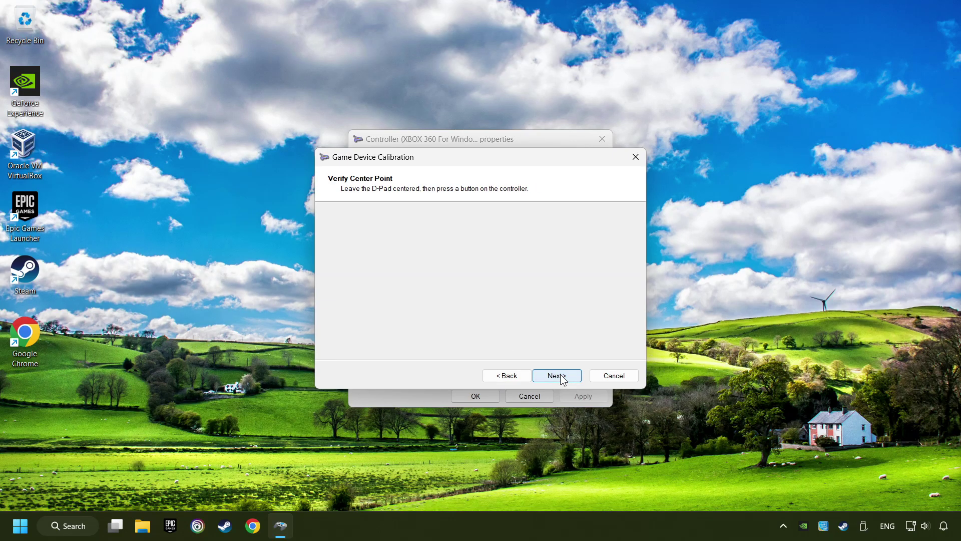
{"action": "left_click", "coordinate": [561, 378]}
{"action": "left_click", "coordinate": [562, 378]}
{"action": "left_click", "coordinate": [562, 378]}
{"action": "left_click", "coordinate": [561, 378]}
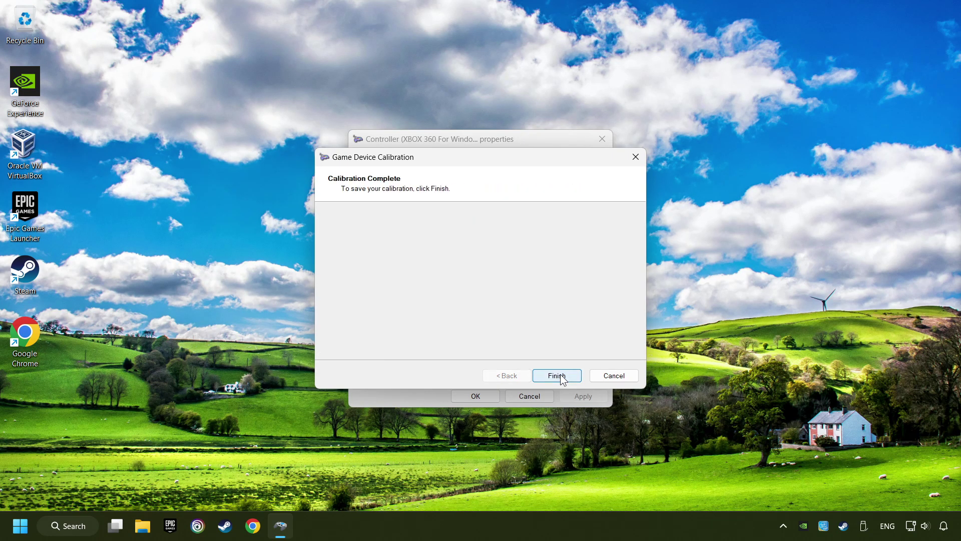
{"action": "left_click", "coordinate": [562, 378]}
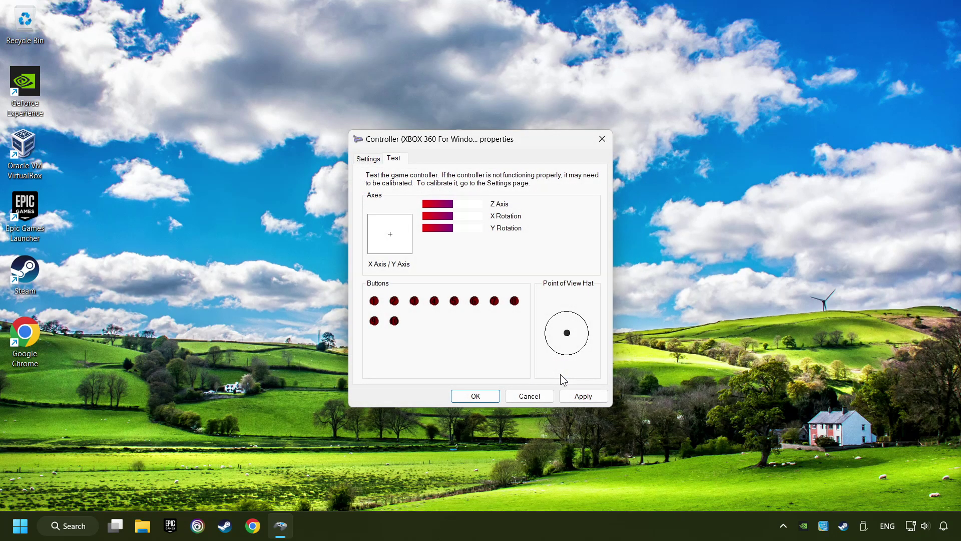
Step: Apply the calibration and close the controller properties and Game Controllers
{"action": "left_click", "coordinate": [583, 398]}
{"action": "left_click", "coordinate": [476, 397]}
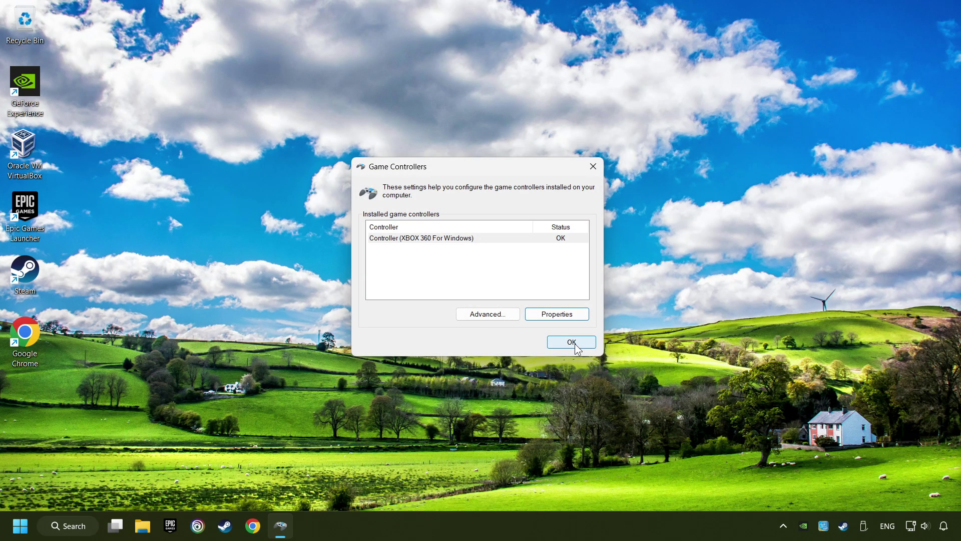
{"action": "left_click", "coordinate": [571, 342]}
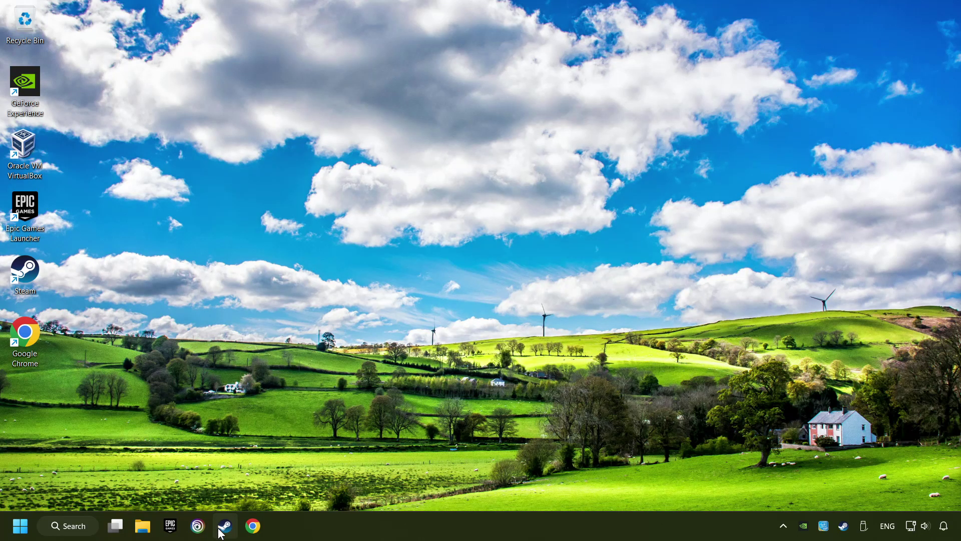
Step: Launch Steam and open its Settings, scrolled to the controller options
{"action": "left_click", "coordinate": [225, 526]}
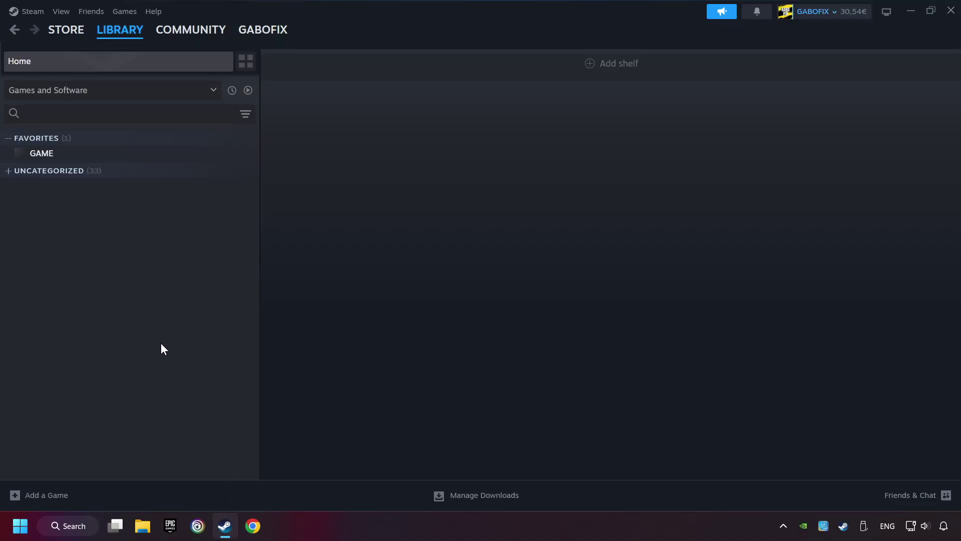
{"action": "left_click", "coordinate": [33, 12]}
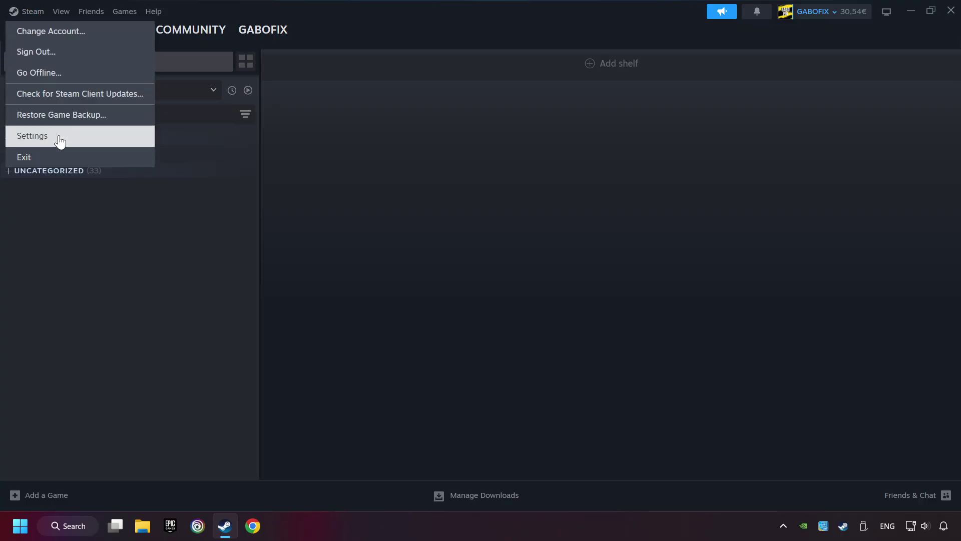
{"action": "left_click", "coordinate": [101, 141]}
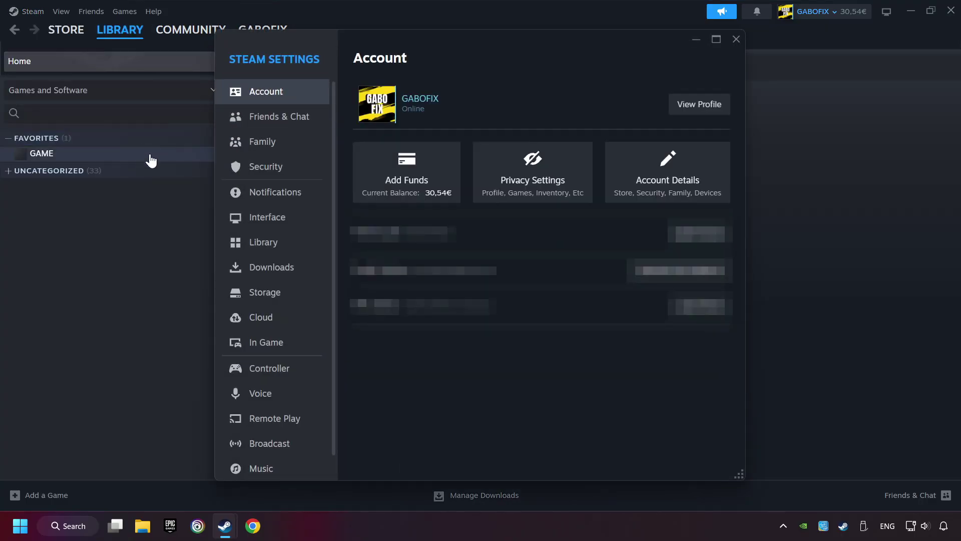
{"action": "scroll", "coordinate": [270, 280], "scroll_direction": "down", "scroll_amount": 1}
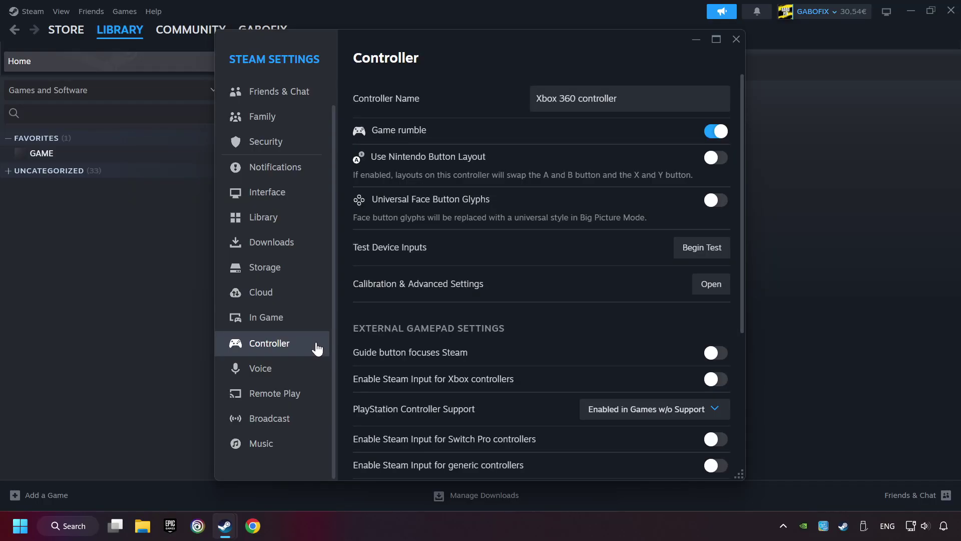
{"action": "scroll", "coordinate": [524, 297], "scroll_direction": "down", "scroll_amount": 3}
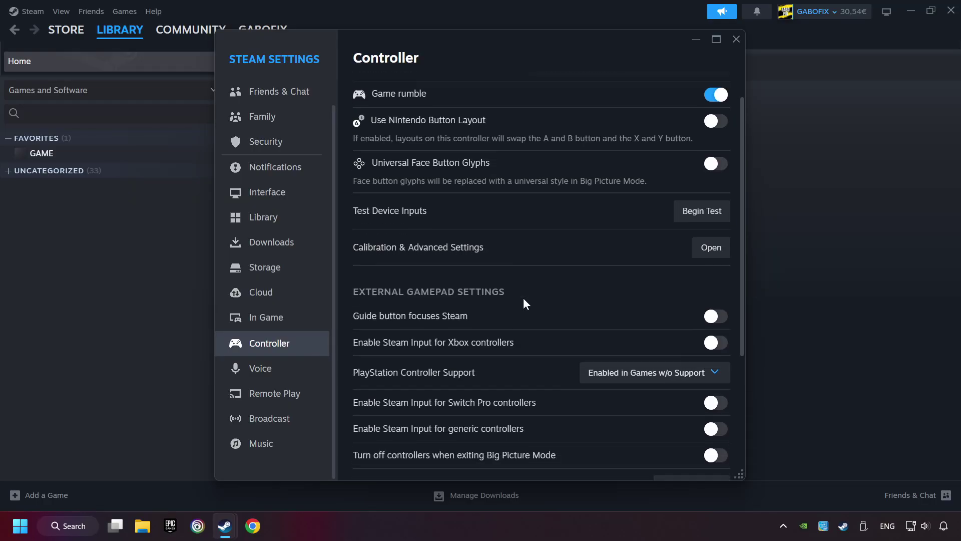
Step: Turn on Steam Input for Xbox, Switch Pro and generic controllers, keeping PlayStation support unchanged
{"action": "left_click", "coordinate": [715, 255]}
{"action": "left_click", "coordinate": [696, 286]}
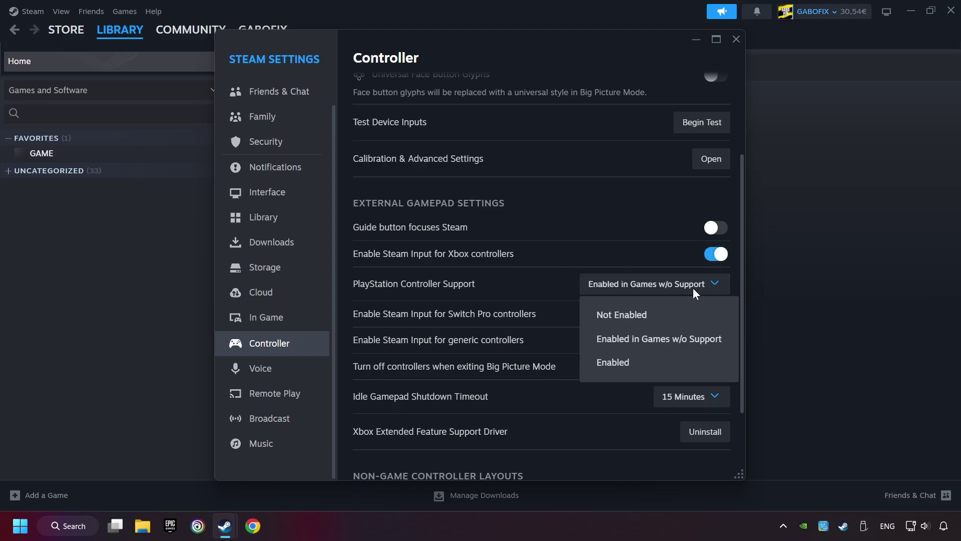
{"action": "left_click", "coordinate": [671, 339]}
{"action": "left_click", "coordinate": [717, 315]}
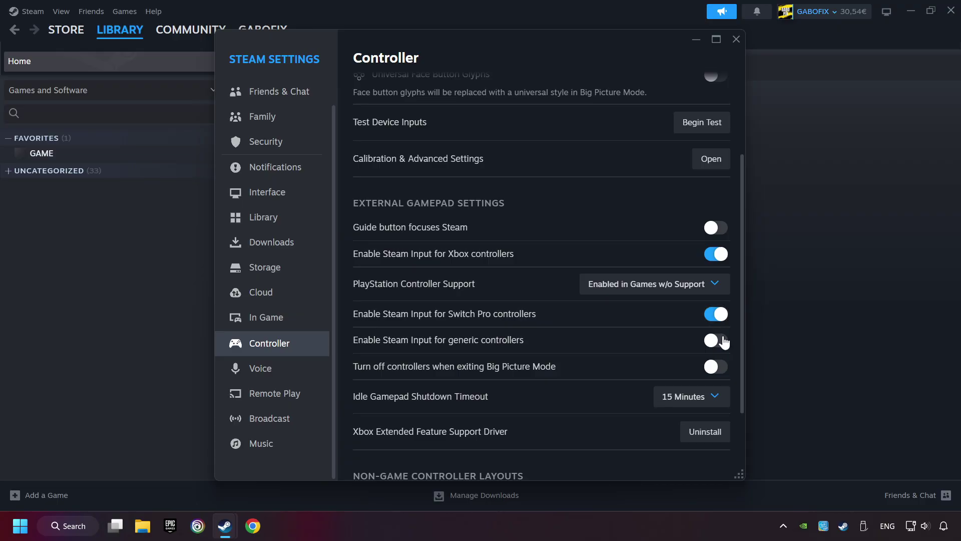
{"action": "left_click", "coordinate": [716, 340]}
Step: Close Settings, start Add a Non-Steam Game, then cancel without adding anything
{"action": "left_click", "coordinate": [737, 40]}
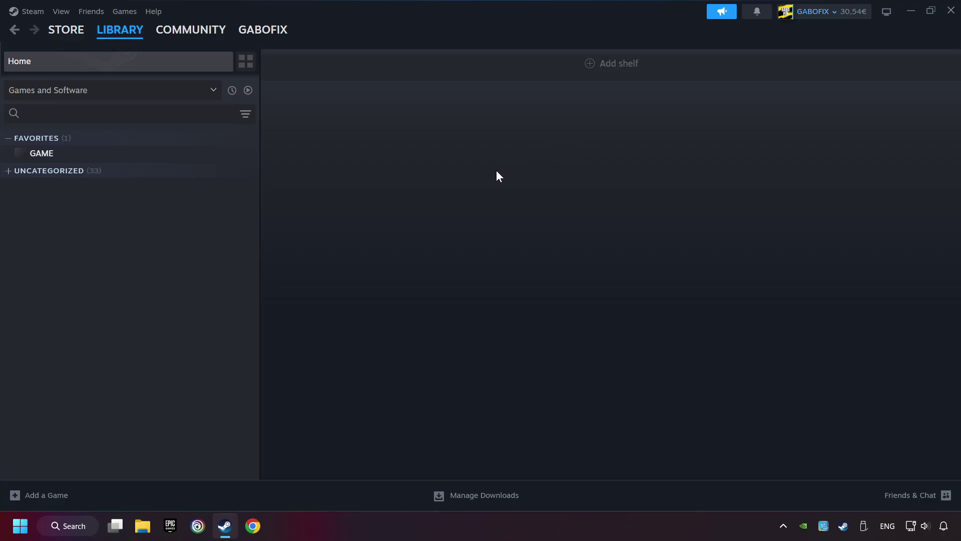
{"action": "left_click", "coordinate": [46, 497]}
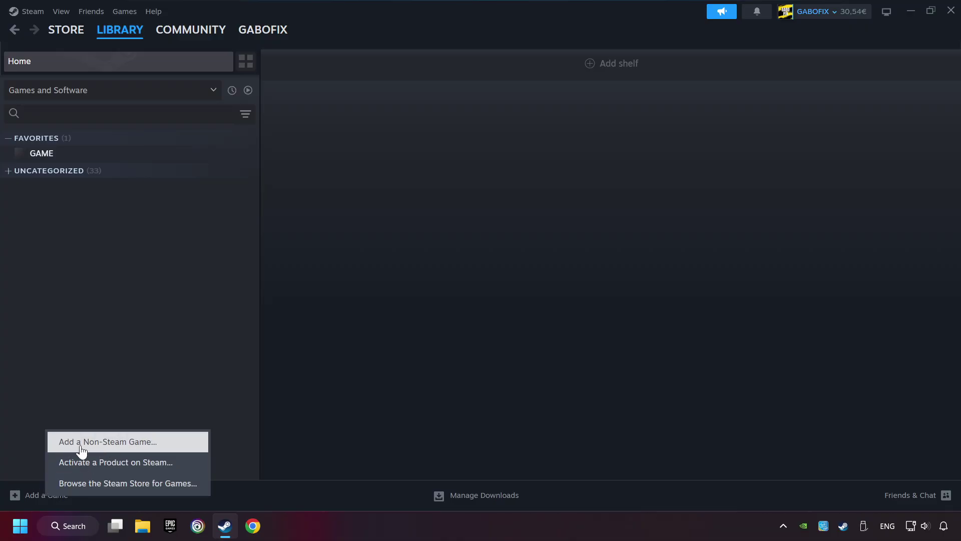
{"action": "left_click", "coordinate": [169, 442]}
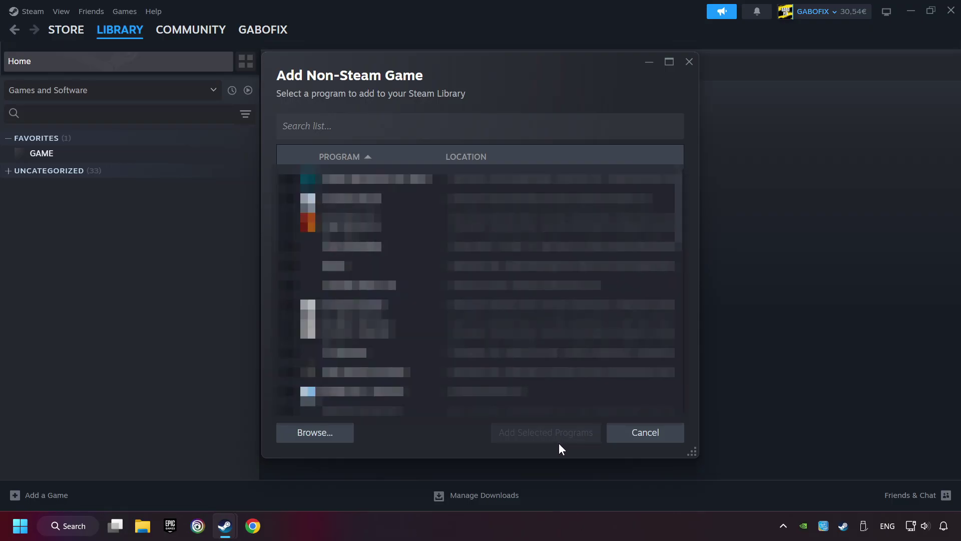
{"action": "left_click", "coordinate": [643, 440]}
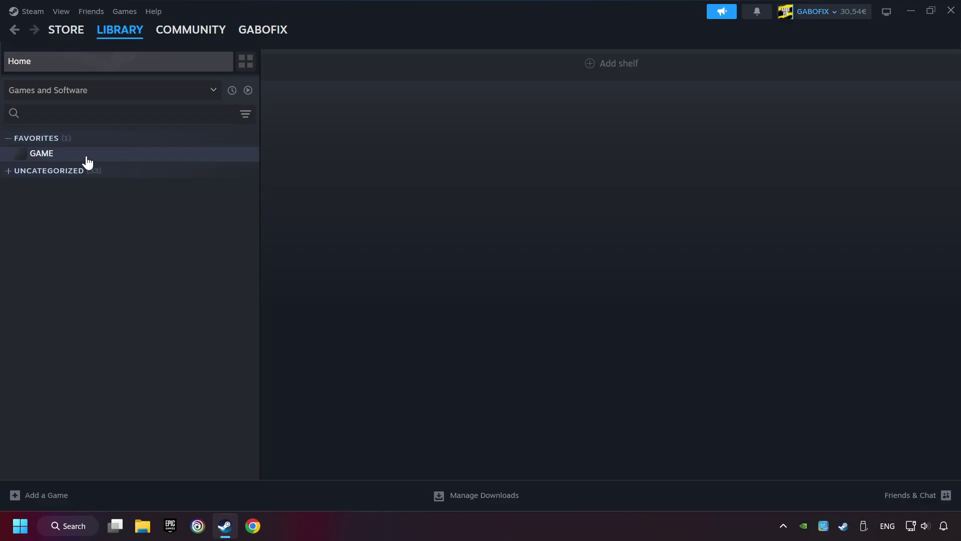
Step: Open GAME's controller settings from its library page to see the Gamepad template in use
{"action": "left_click", "coordinate": [110, 162]}
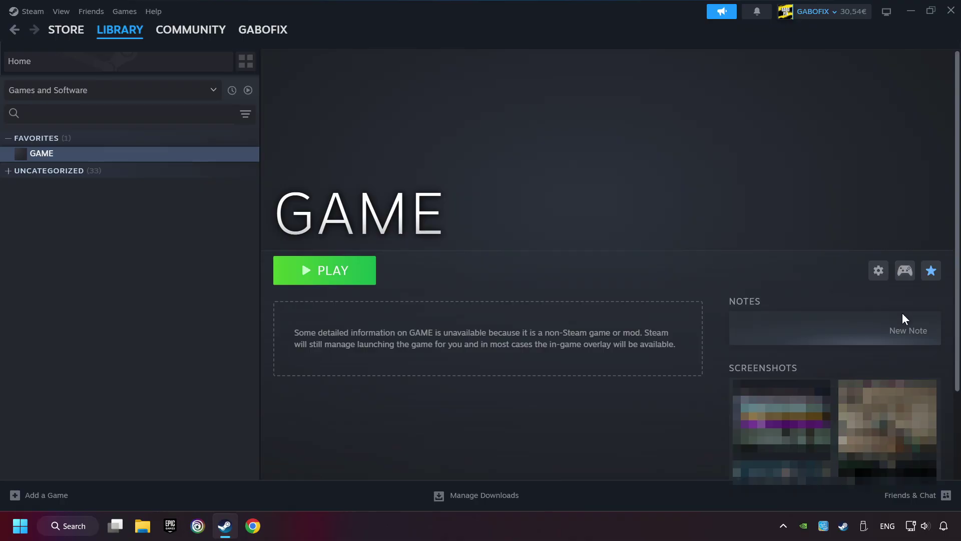
{"action": "left_click", "coordinate": [905, 273]}
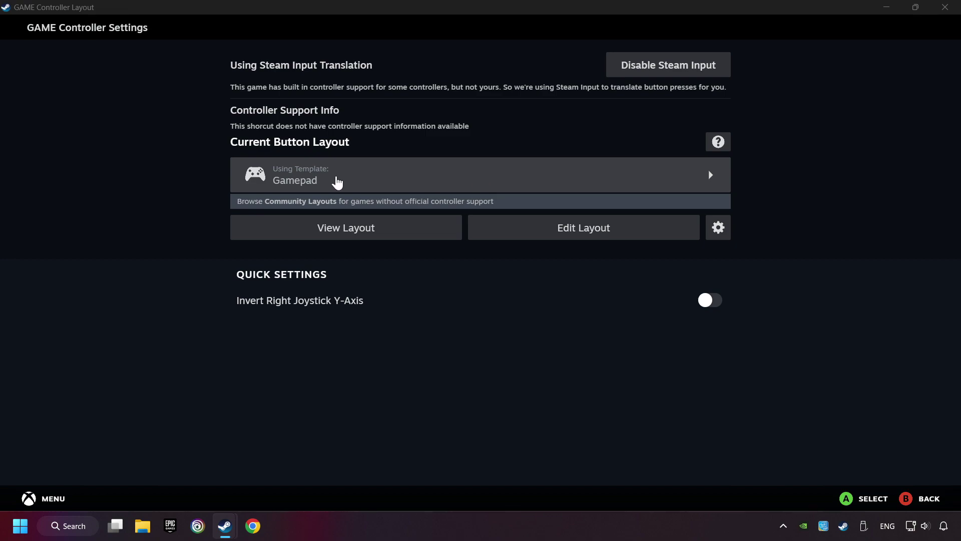
Step: Choose the Gamepad template and review its DPad, trigger and joystick mappings
{"action": "left_click", "coordinate": [379, 183]}
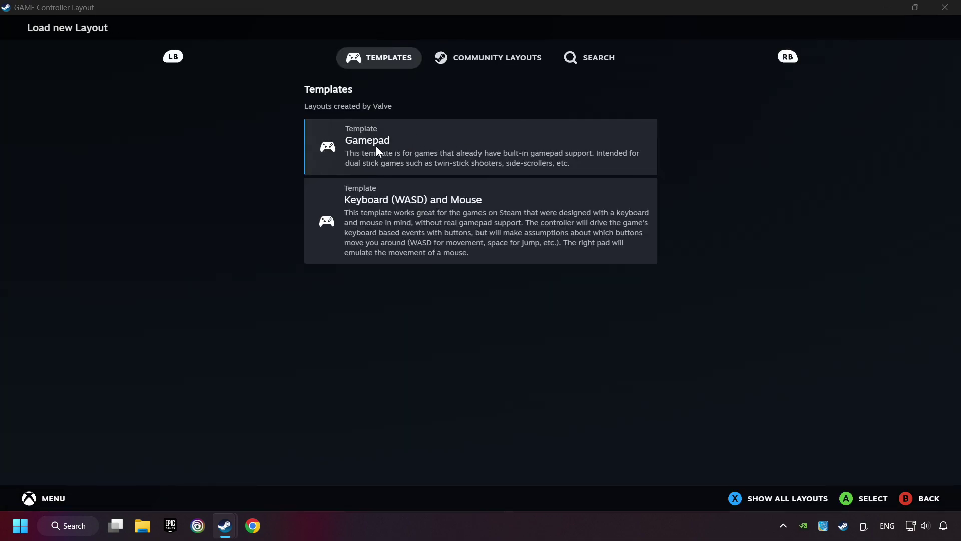
{"action": "left_click", "coordinate": [424, 142]}
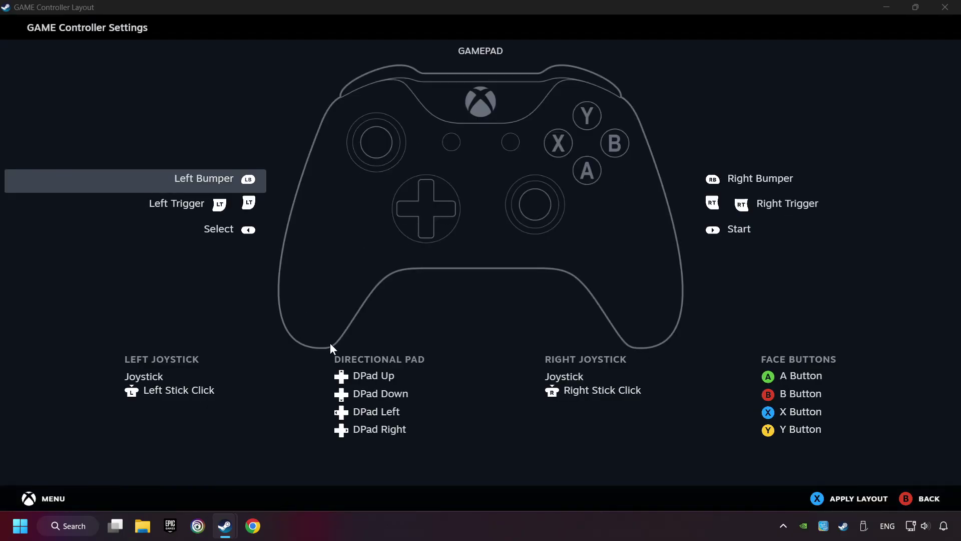
{"action": "left_click", "coordinate": [748, 177]}
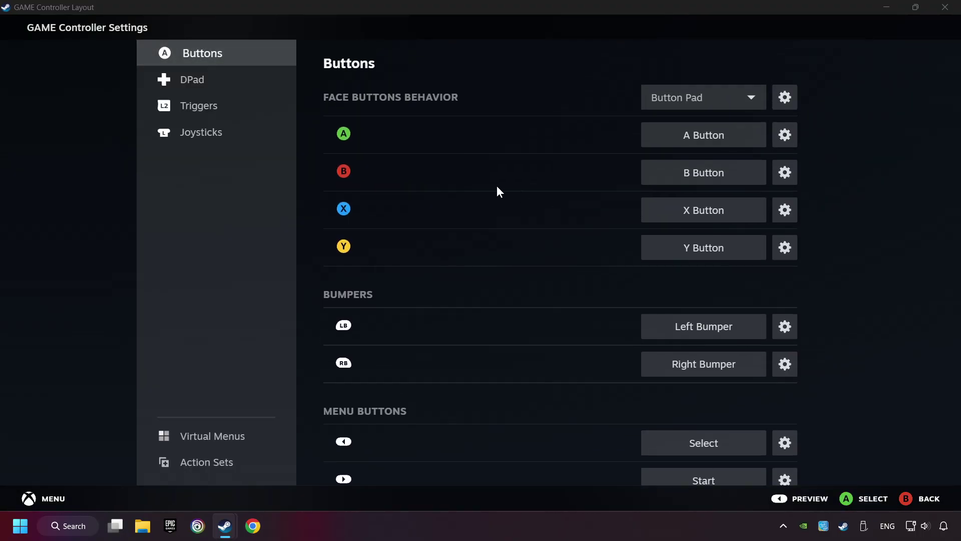
{"action": "left_click", "coordinate": [192, 91]}
{"action": "left_click", "coordinate": [213, 105]}
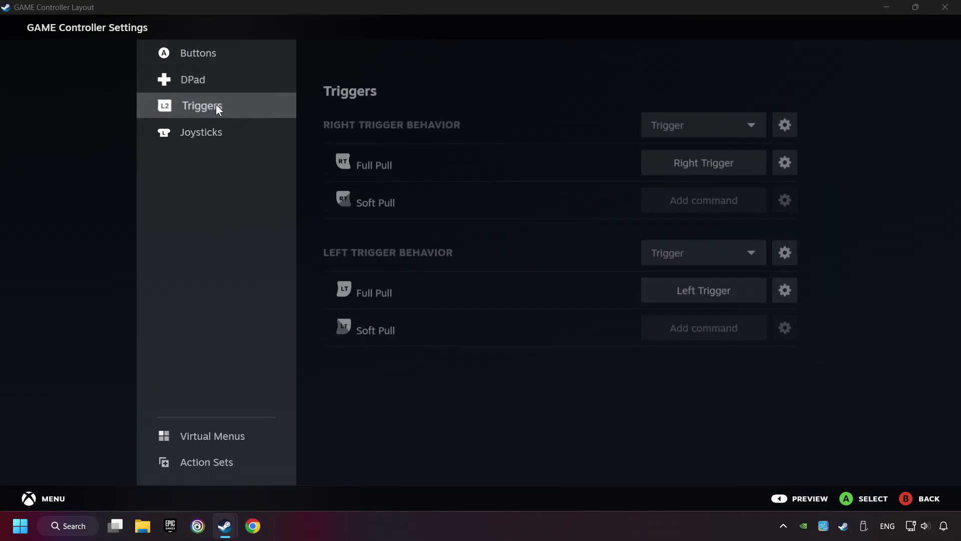
{"action": "left_click", "coordinate": [221, 132]}
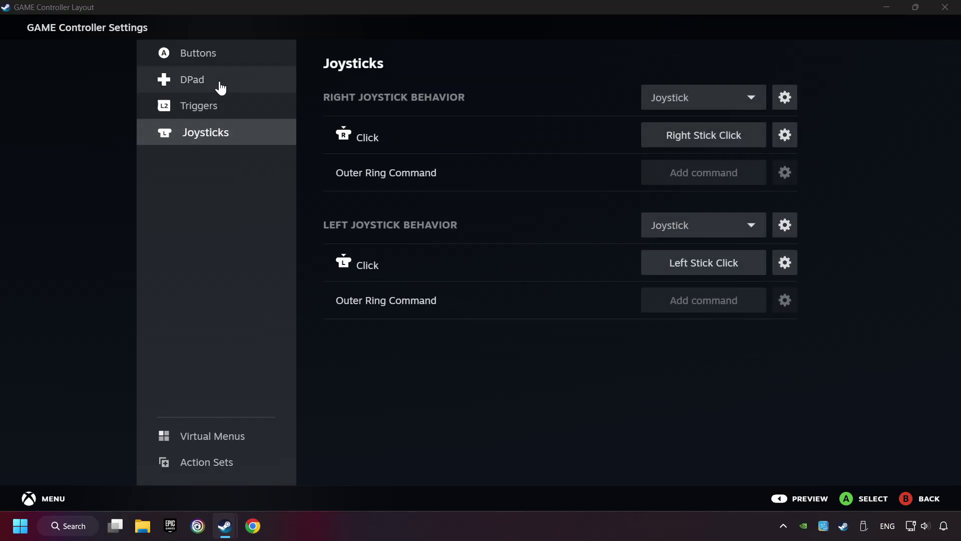
Step: Check the button mappings, preview the full Gamepad layout, and apply it to GAME
{"action": "left_click", "coordinate": [258, 64]}
{"action": "scroll", "coordinate": [455, 220], "scroll_direction": "down", "scroll_amount": 1}
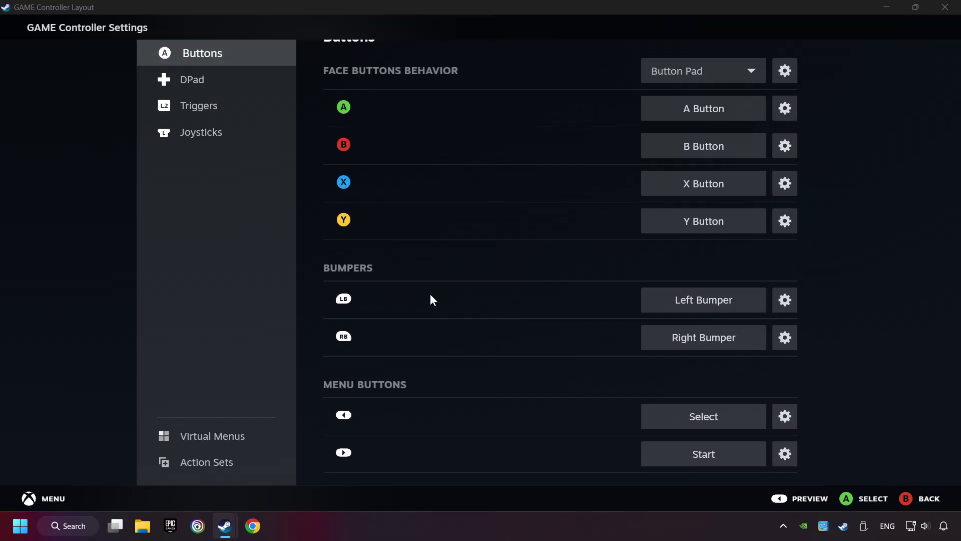
{"action": "left_click", "coordinate": [800, 498]}
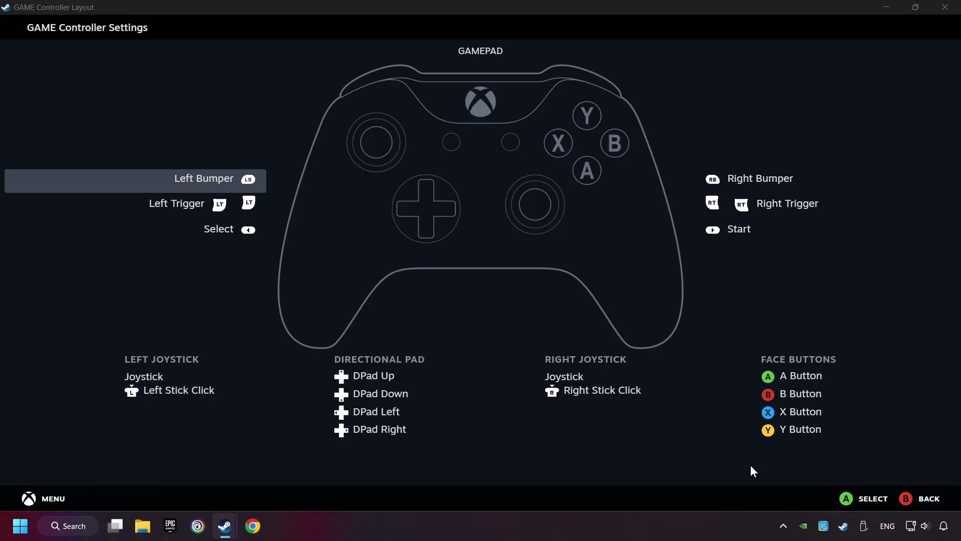
{"action": "left_click", "coordinate": [926, 499]}
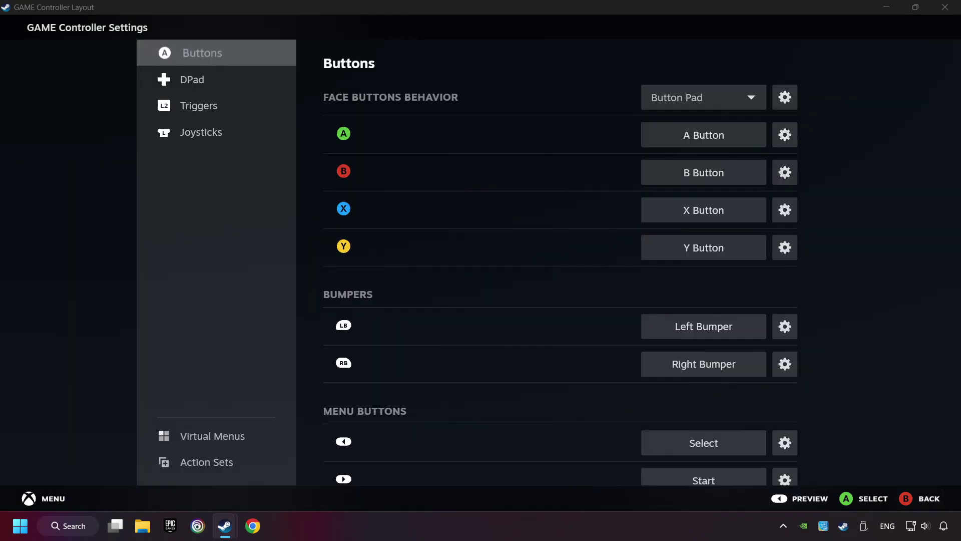
{"action": "left_click", "coordinate": [831, 499]}
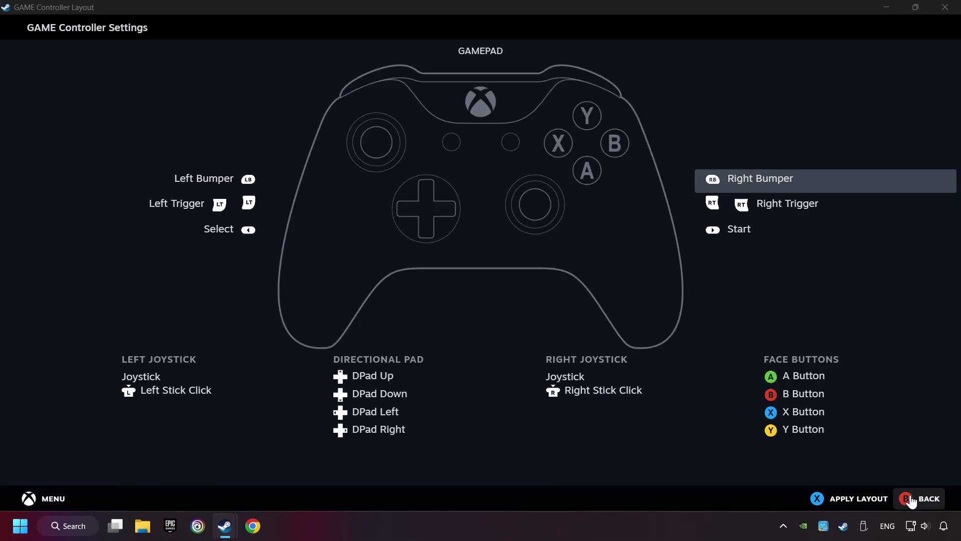
{"action": "left_click", "coordinate": [844, 502]}
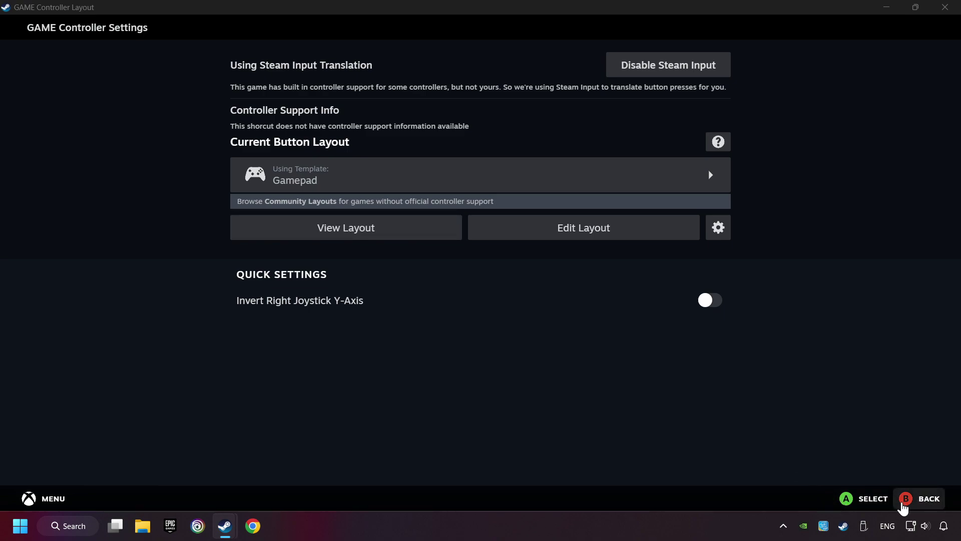
Step: Close GAME's controller settings to return to its library page
{"action": "left_click", "coordinate": [905, 504]}
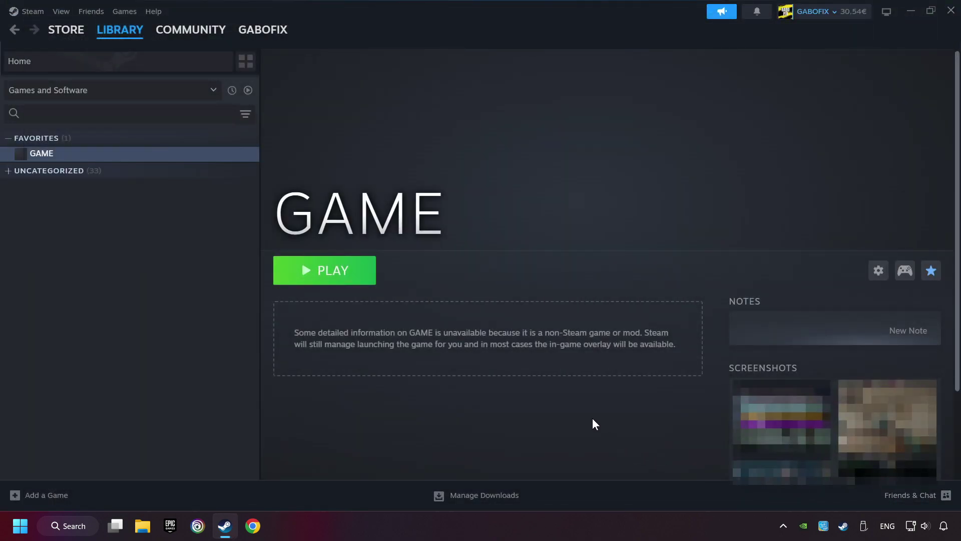